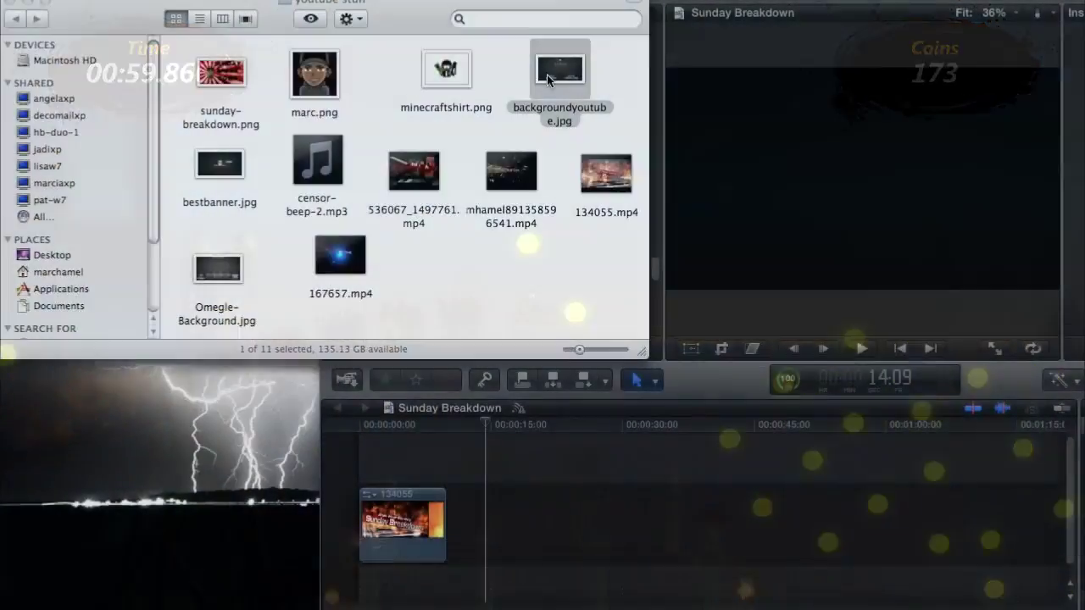
Preview backgroundyoutube.jpg, then drag it from Finder into the timeline after the 134055 clip
double_click(549, 79)
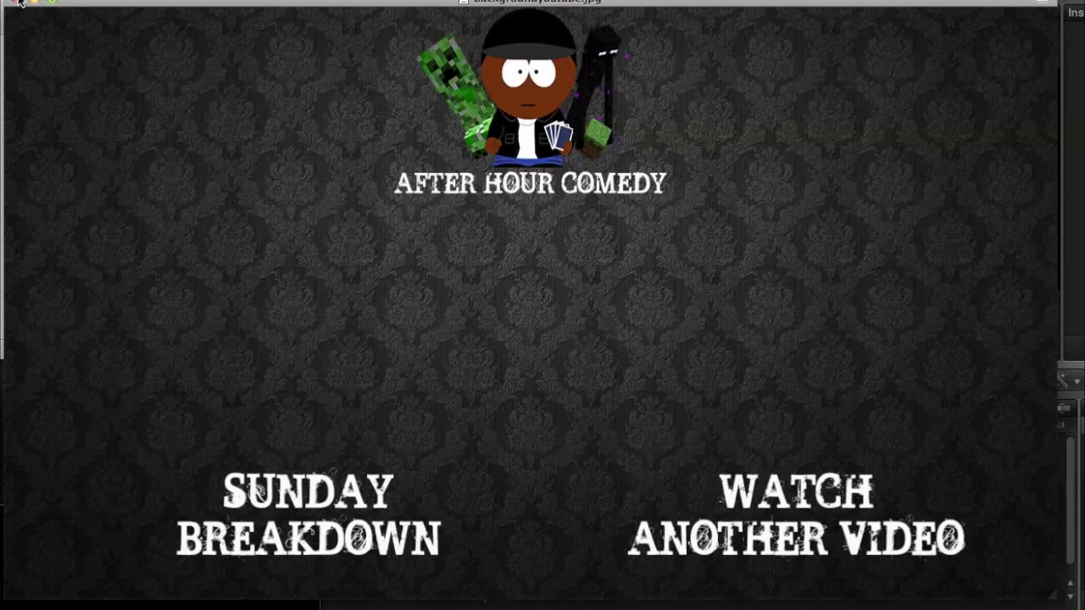
click(19, 2)
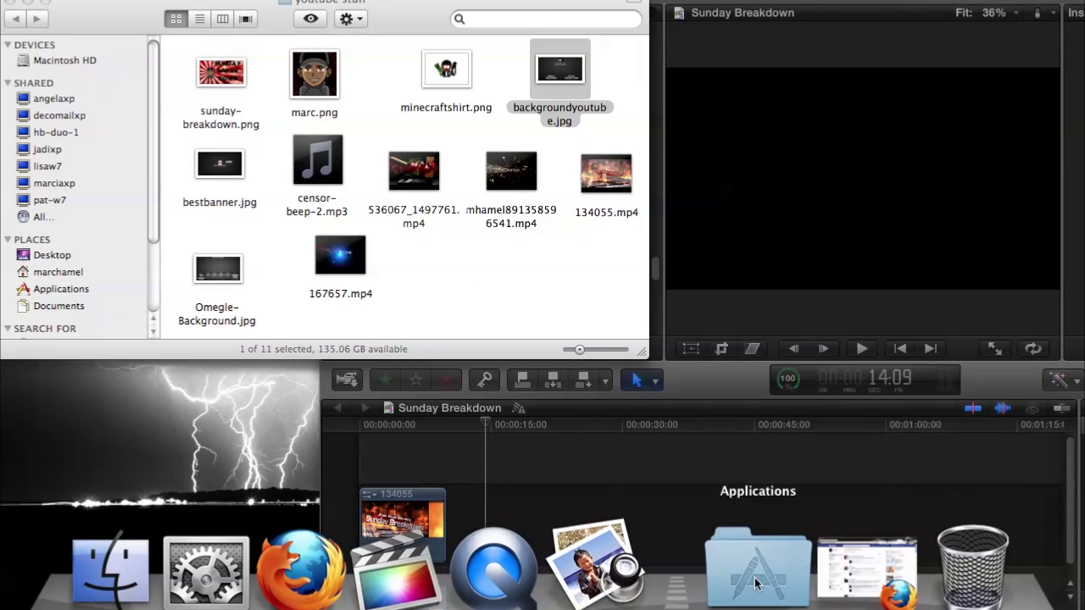
click(759, 570)
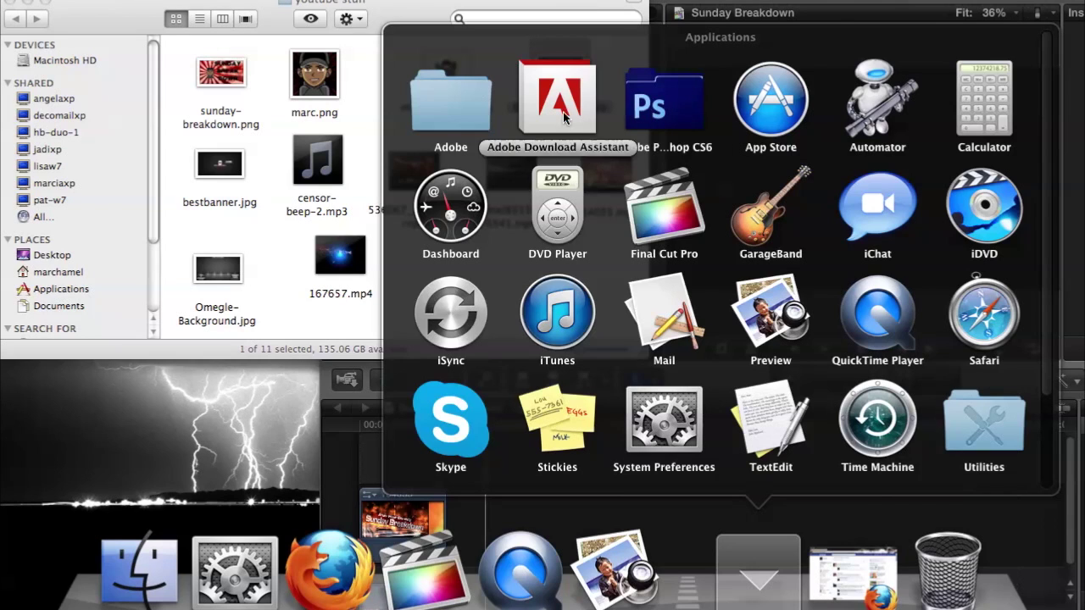
key(Escape)
drag(540, 145, 473, 532)
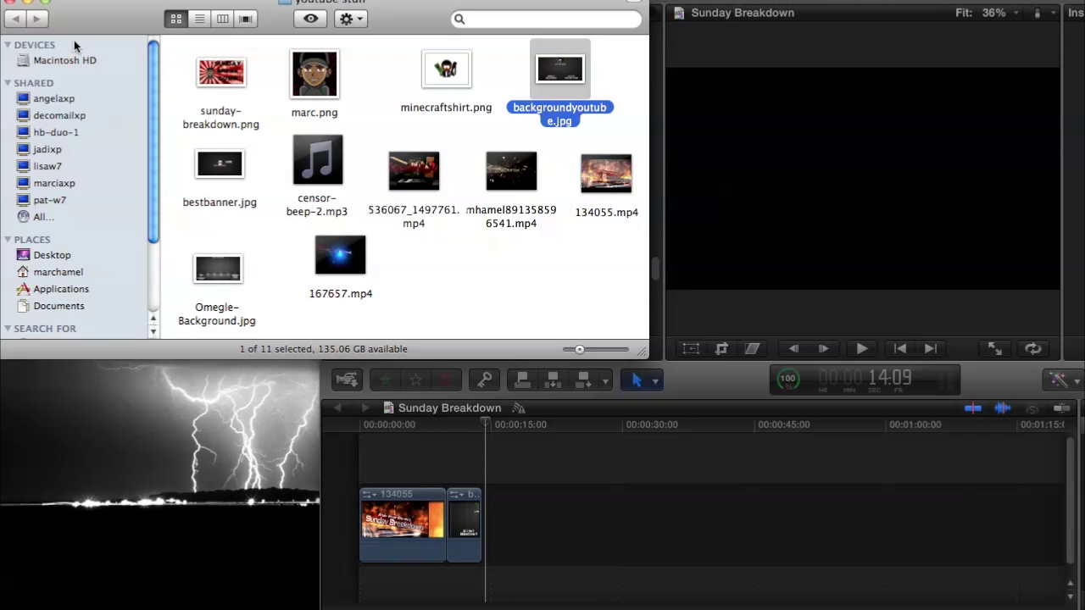
Close Finder and lengthen the backgroundyoutube still to about 39 seconds
click(15, 5)
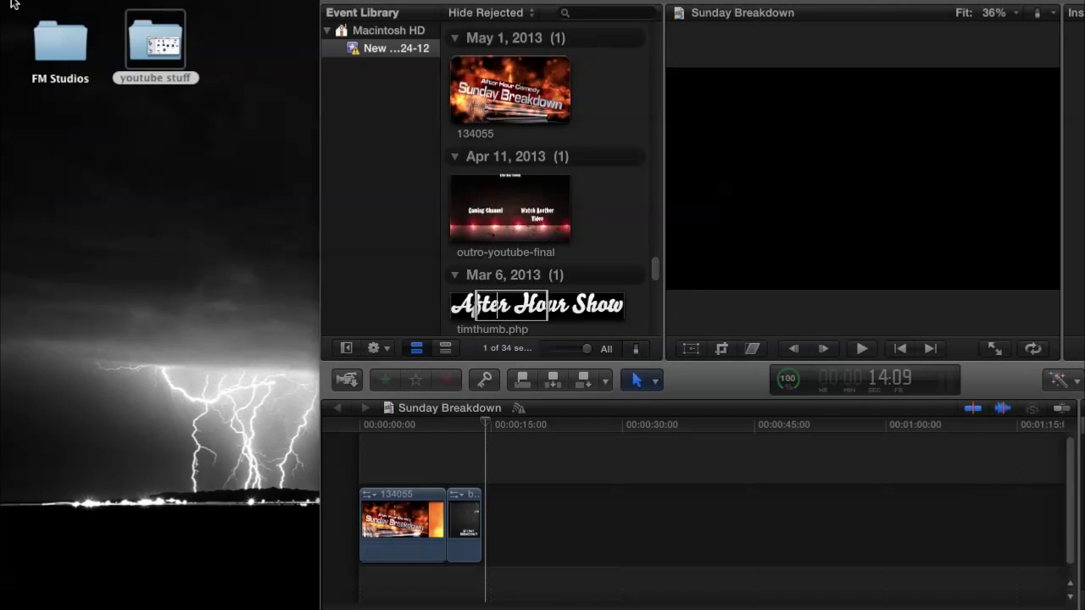
click(461, 514)
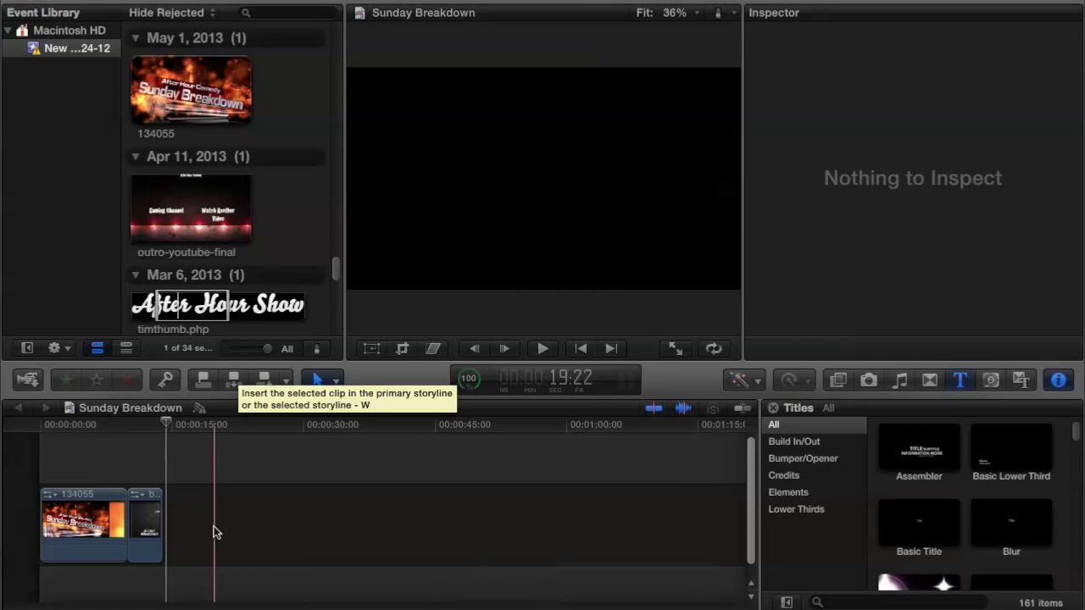
click(470, 525)
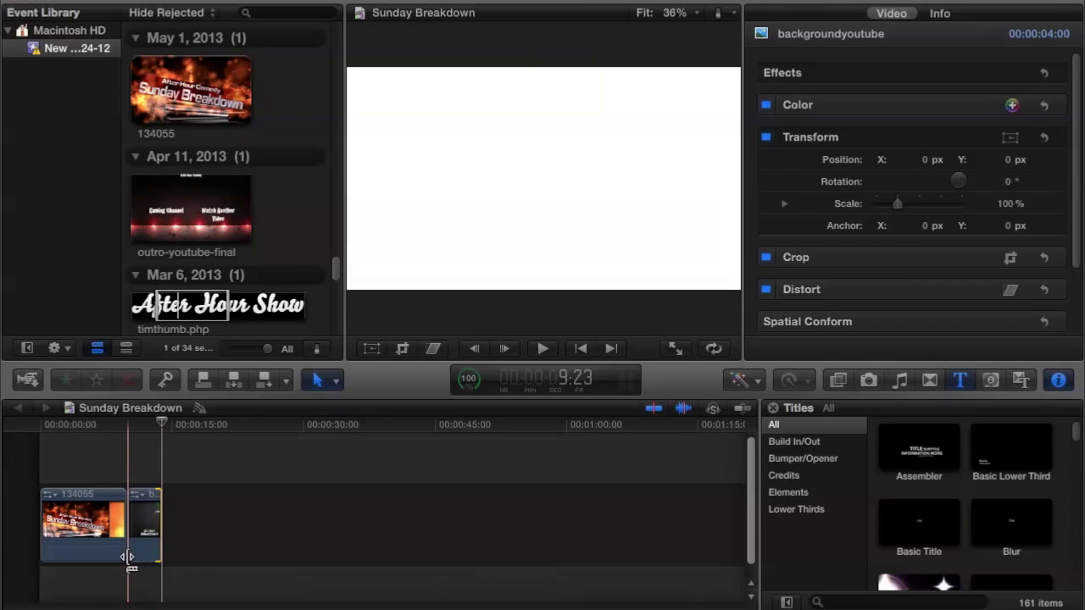
drag(160, 562, 445, 551)
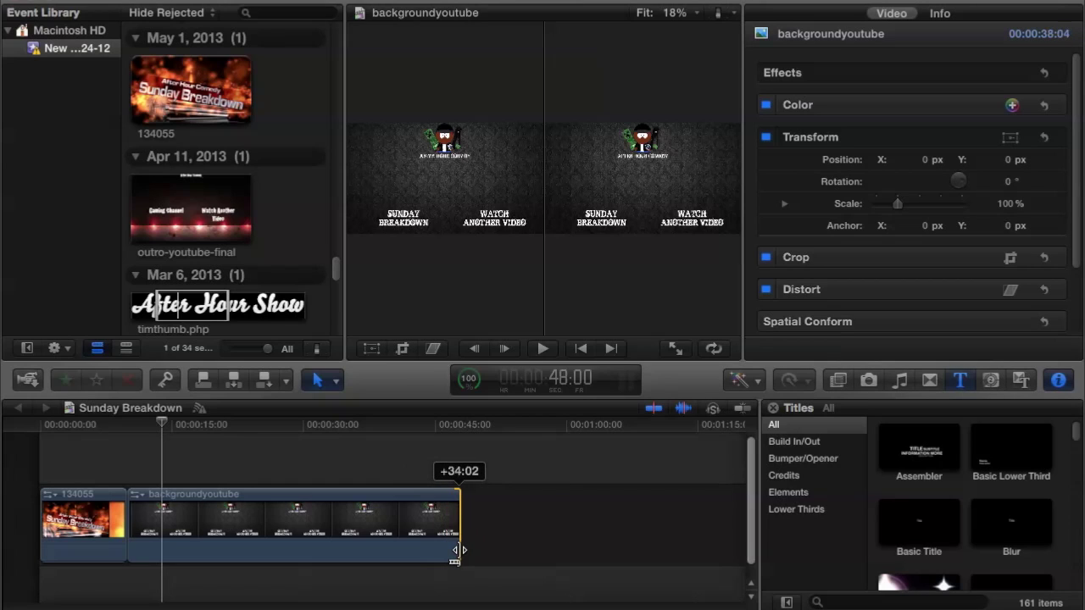
drag(470, 549, 470, 550)
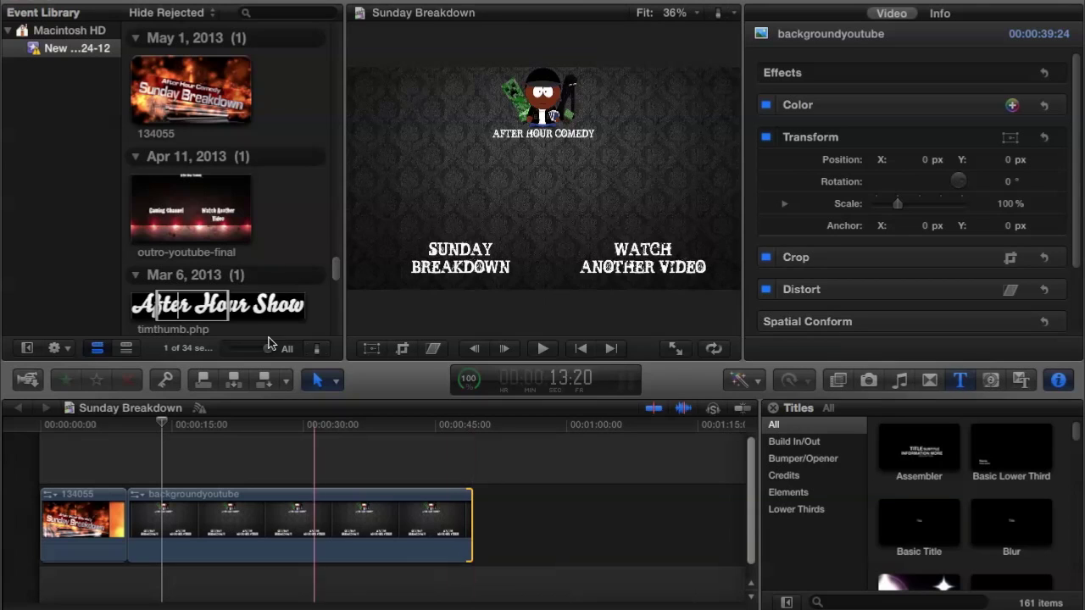
click(289, 464)
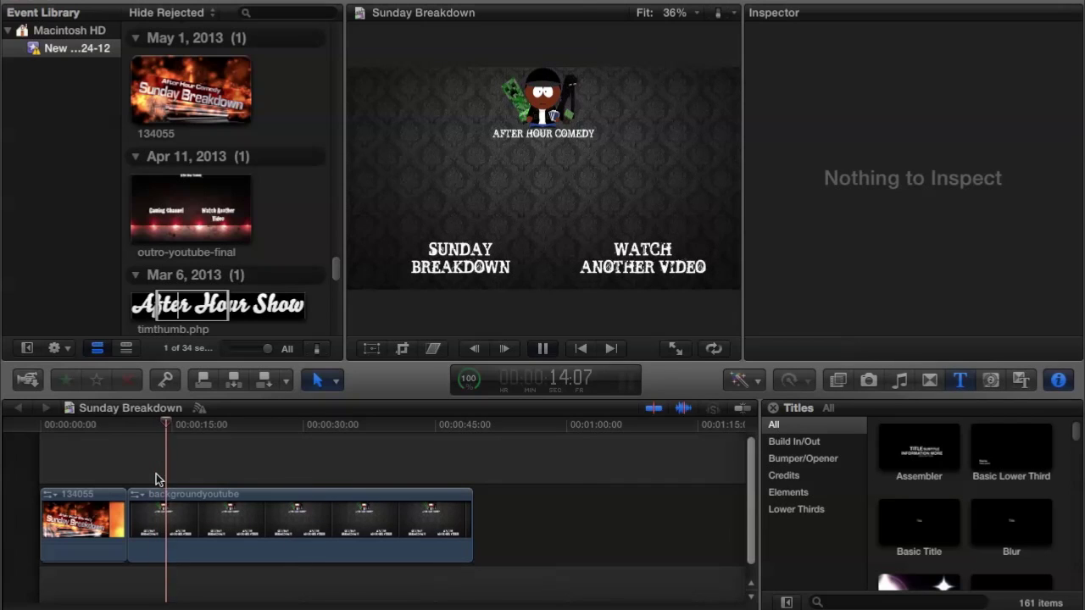
key(space)
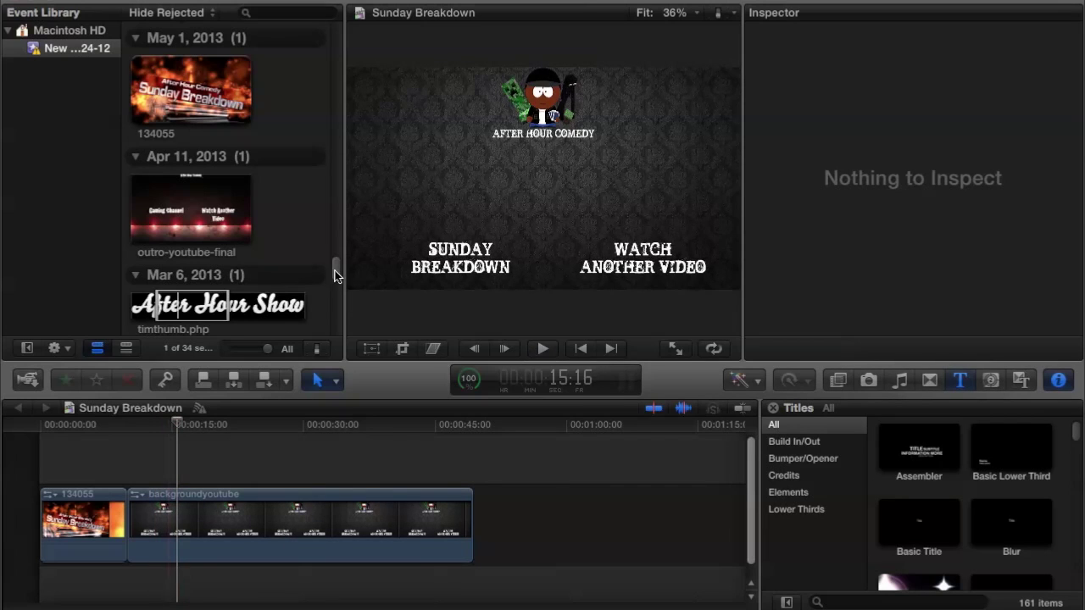
mouse_move(336, 275)
mouse_down()
mouse_move(334, 255)
mouse_move(336, 331)
mouse_move(328, 259)
mouse_up()
Connect 134055 above the background near 0:15 and lower its volume to -42 dB
click(195, 245)
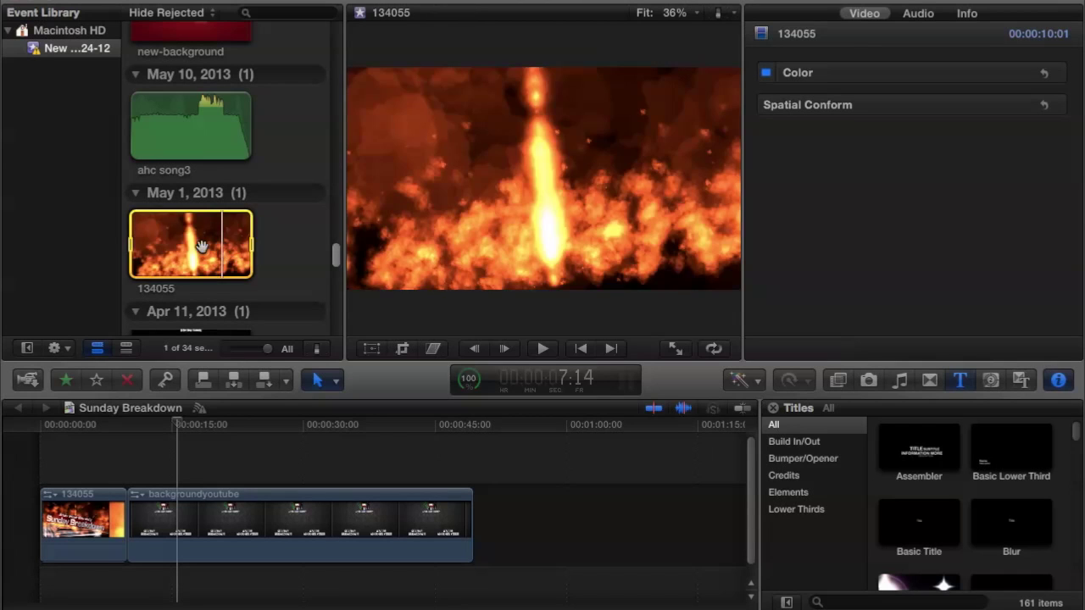
drag(143, 473, 136, 466)
click(172, 463)
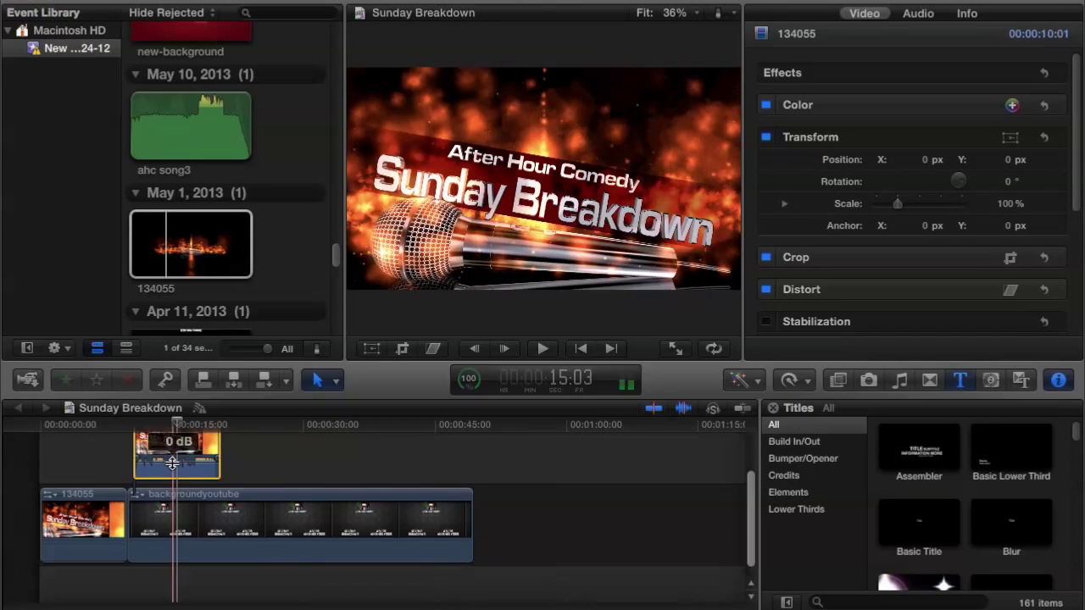
key(space)
drag(172, 466, 172, 477)
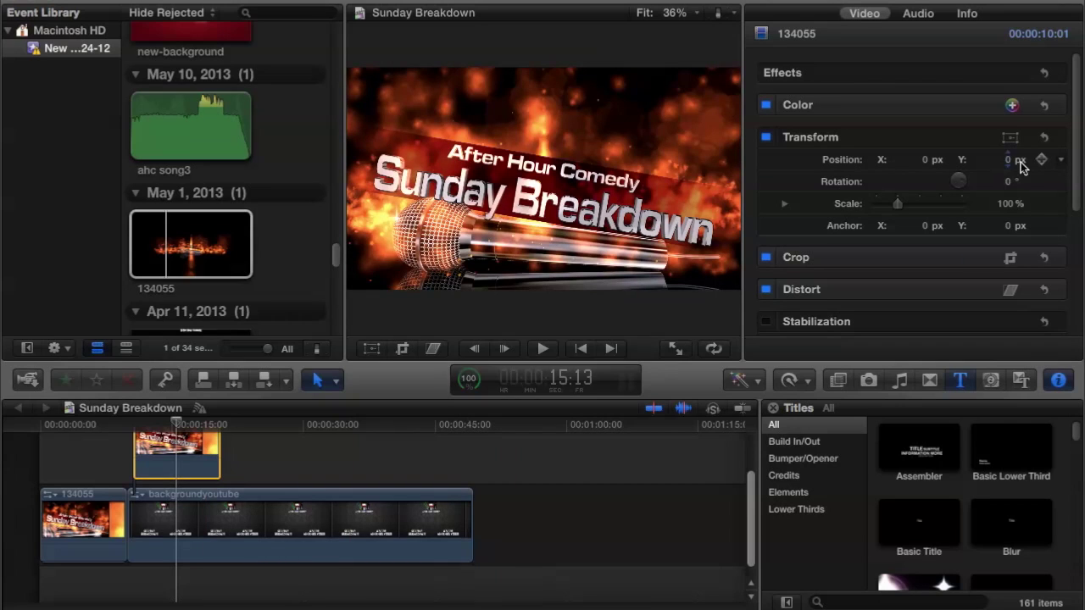
Scale the connected 134055 clip to 42% and settle its Position X at -38 px
click(1007, 205)
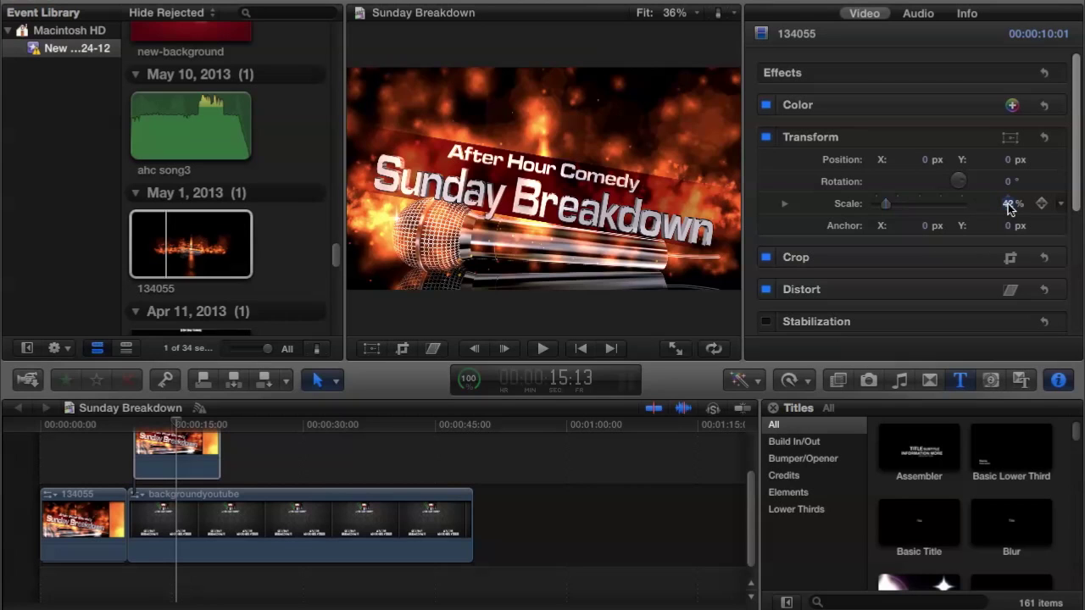
key(Return)
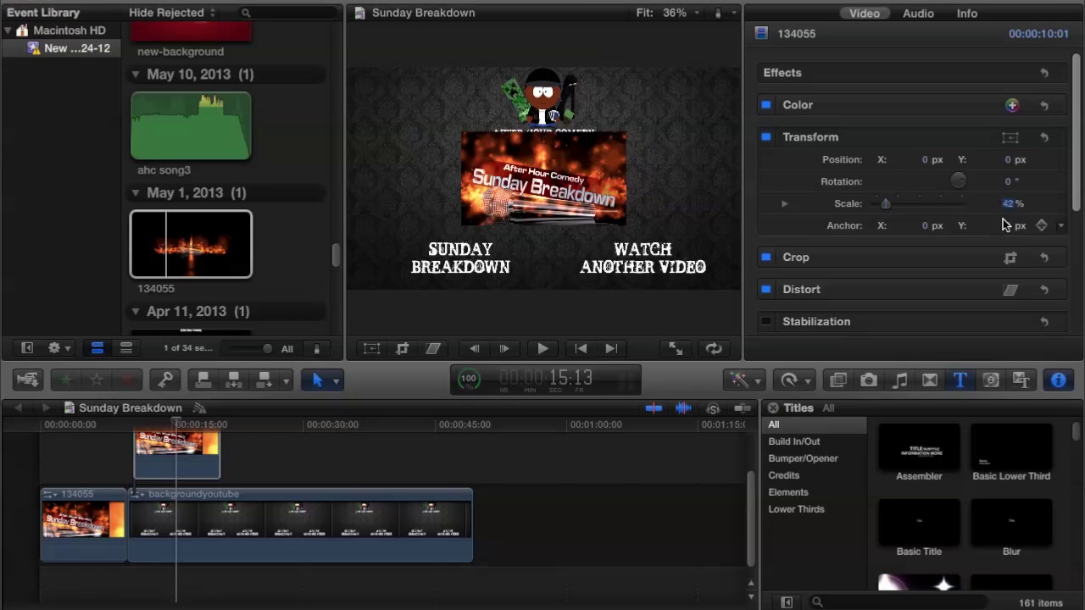
click(924, 163)
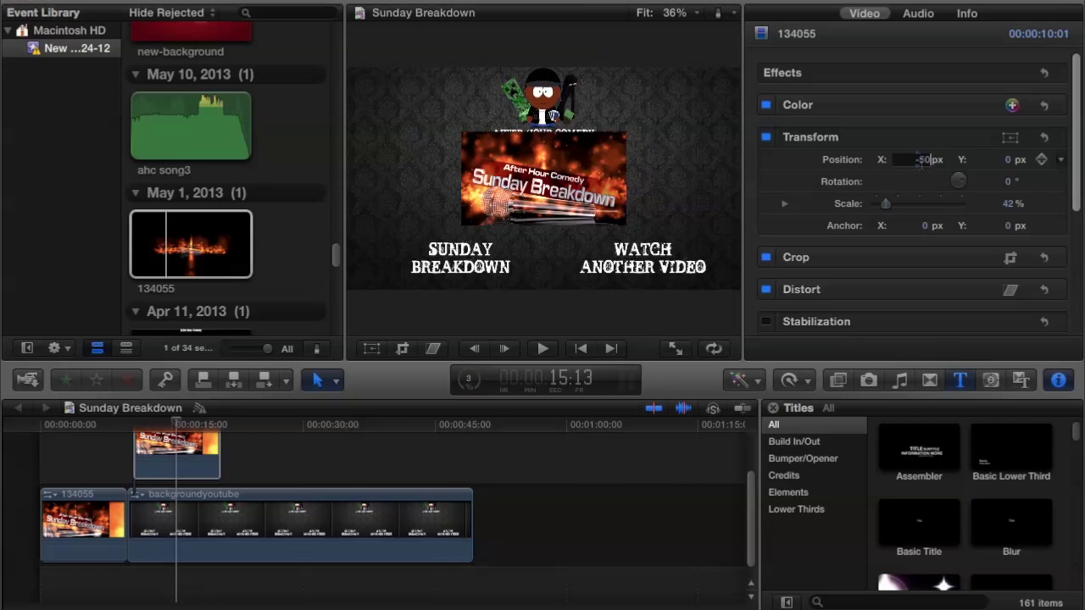
text(-50)
key(Return)
text(-32)
key(Return)
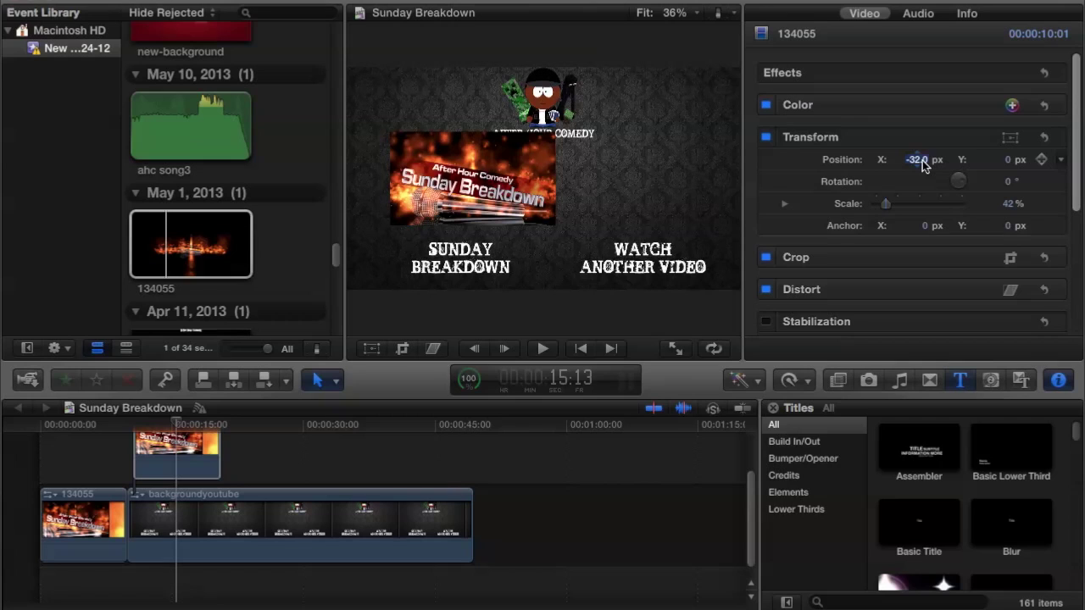
text(-35)
key(Return)
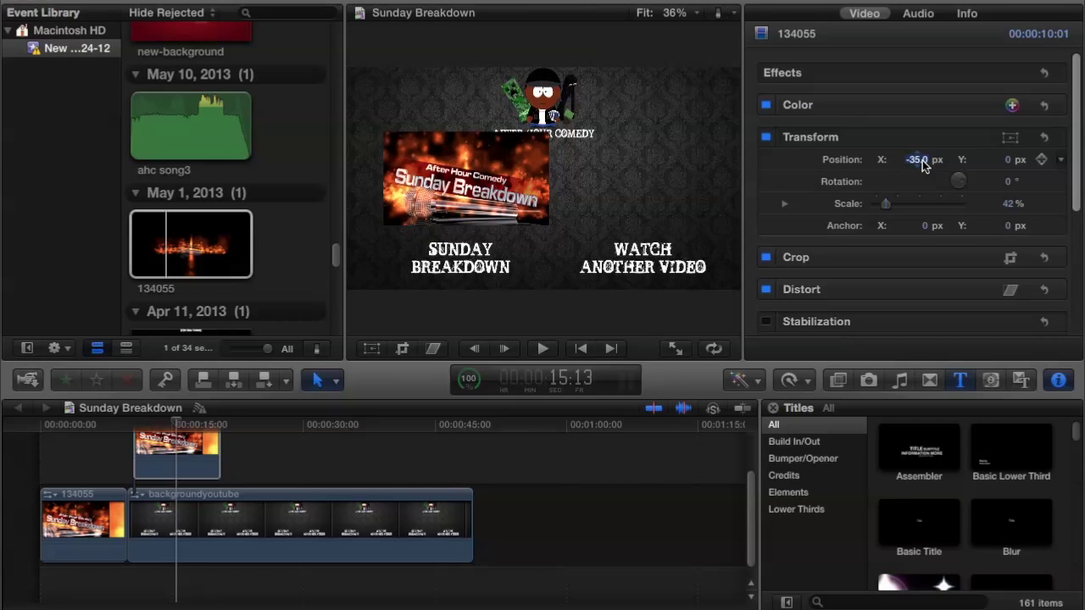
key(Return)
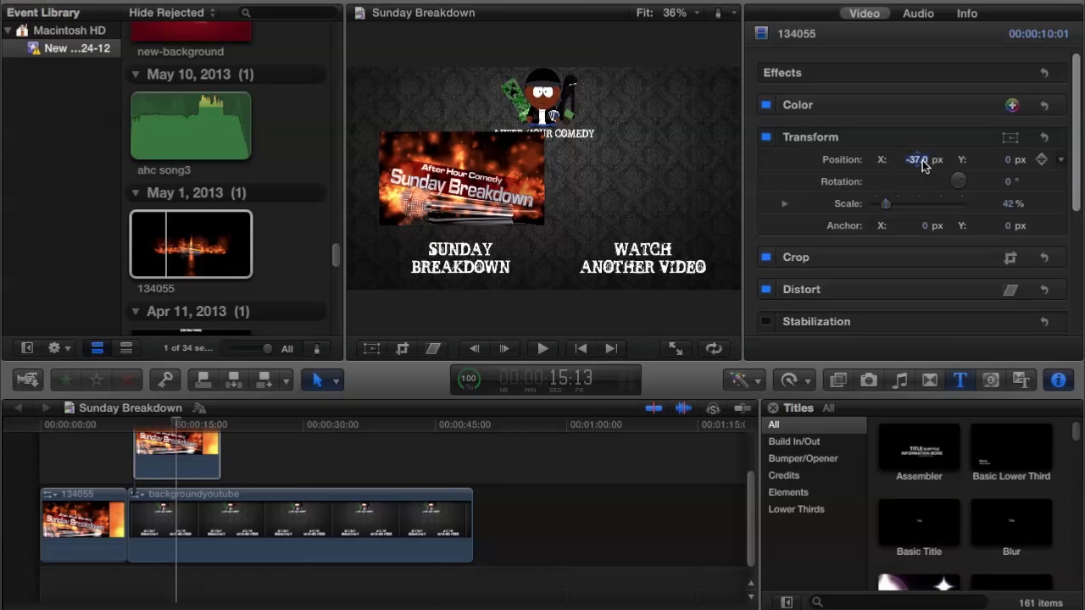
key(Return)
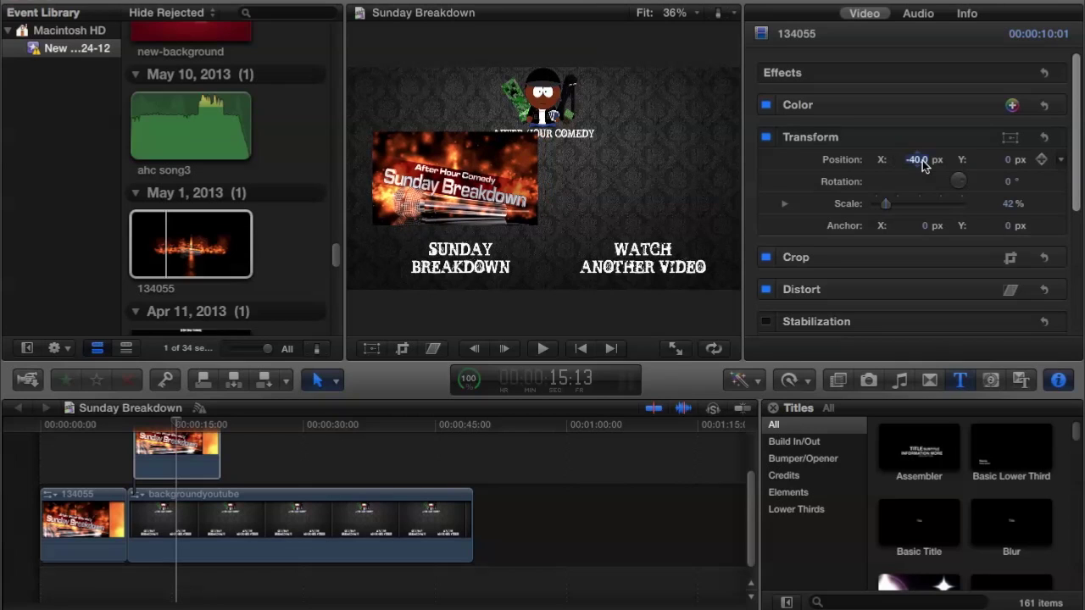
text(-3)
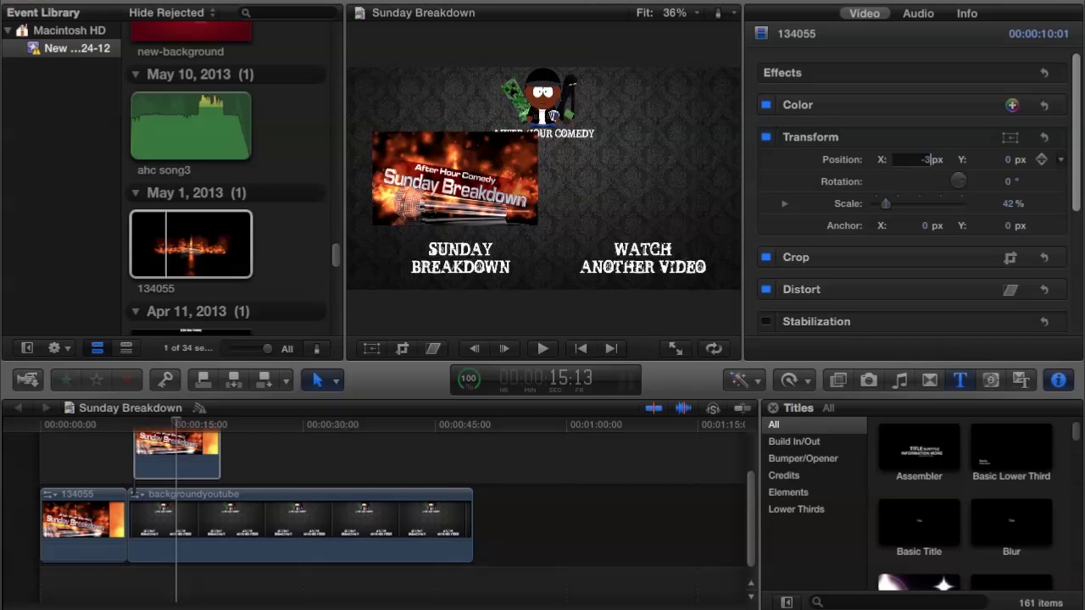
text(8)
key(Return)
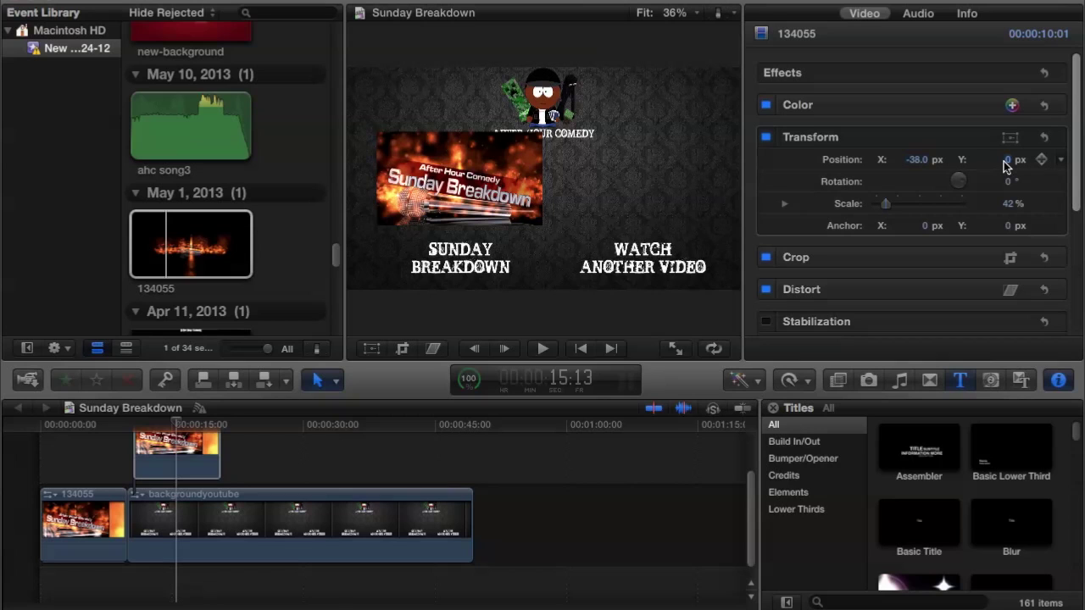
Adjust Position Y through -20, -12, -9 and -6, settling at -5 px
text(-20)
key(Return)
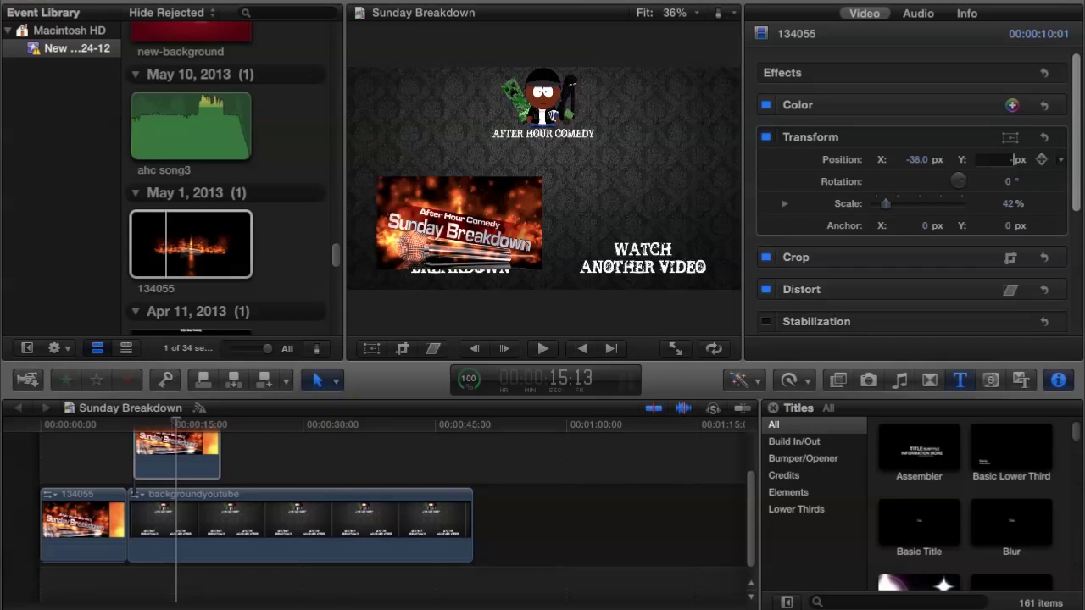
text(-12)
key(Return)
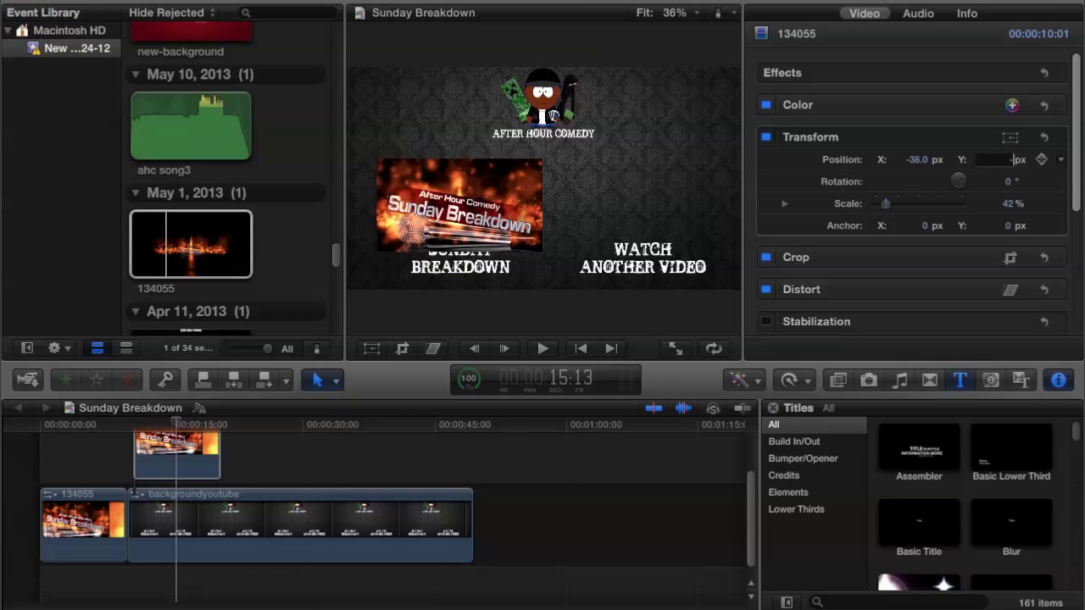
text(-9)
key(Return)
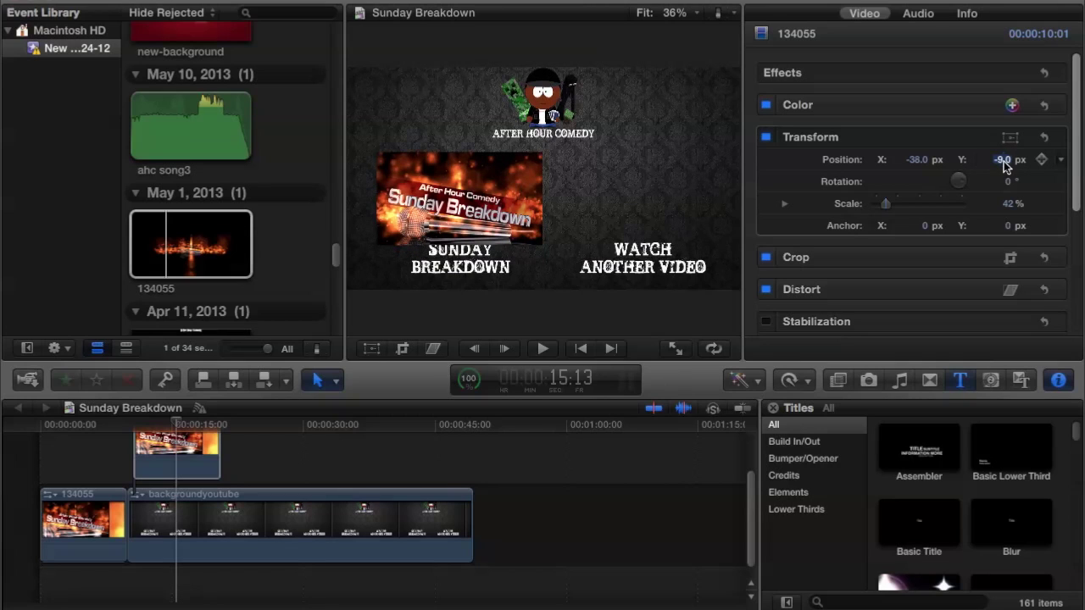
text(-6)
key(Return)
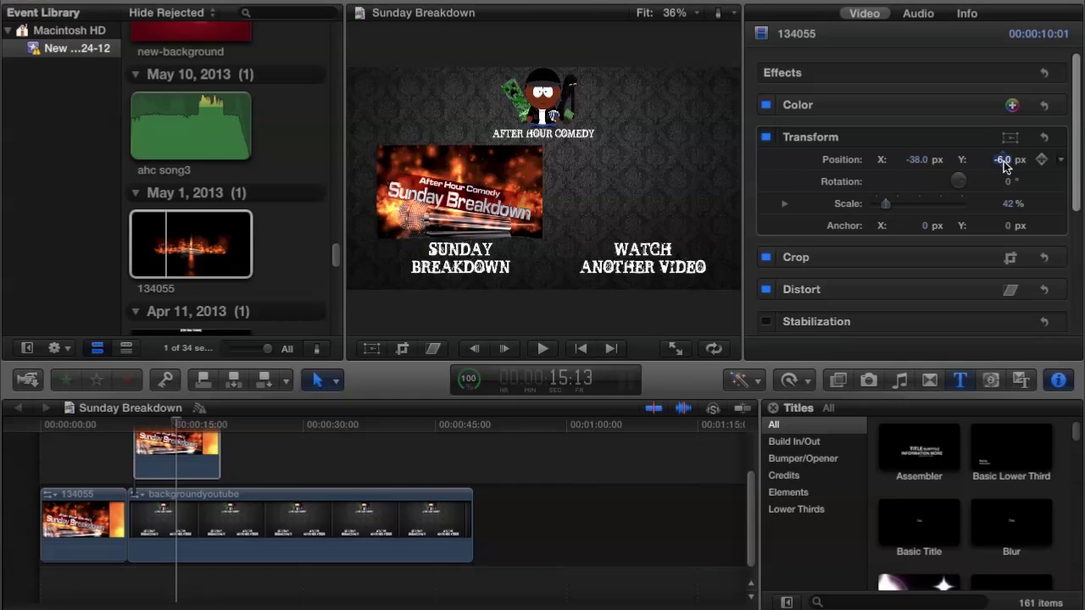
text(-5)
key(Return)
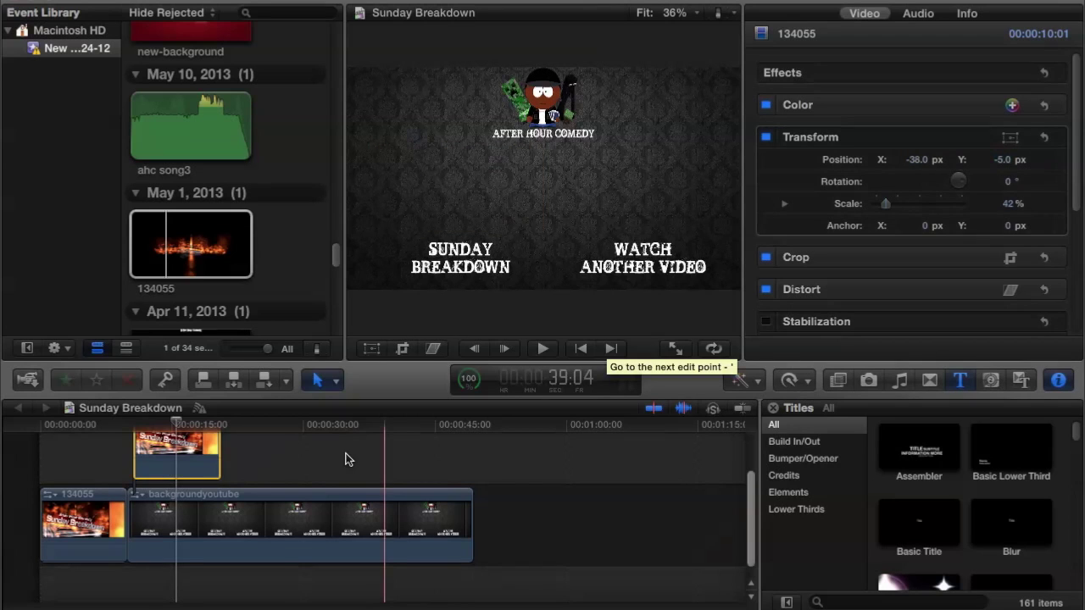
Play the outro to check the scaled clip, then scroll the library to 536067_1497761
click(294, 465)
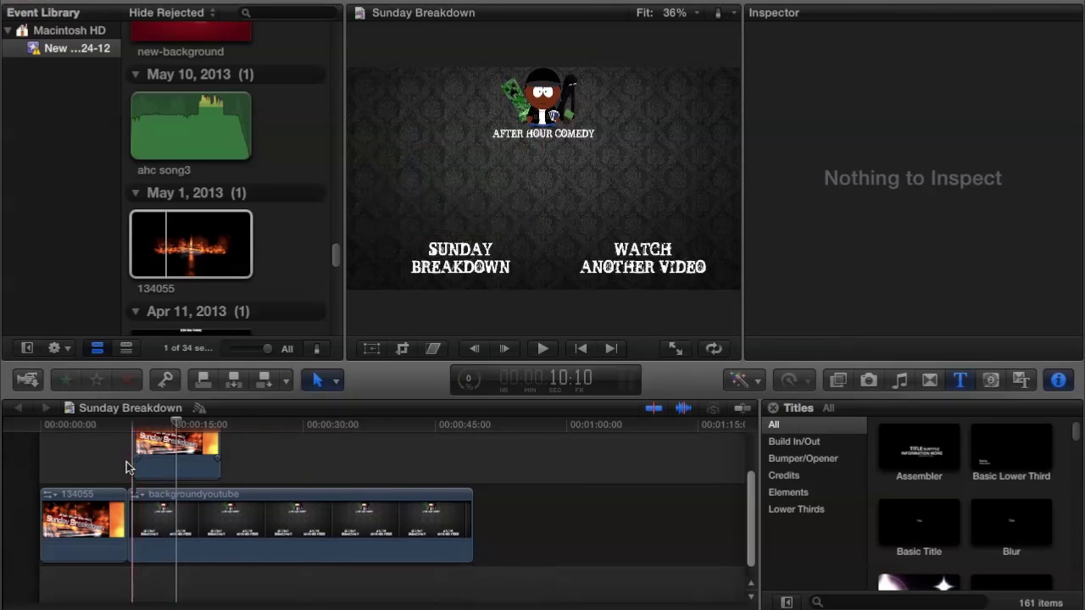
key(space)
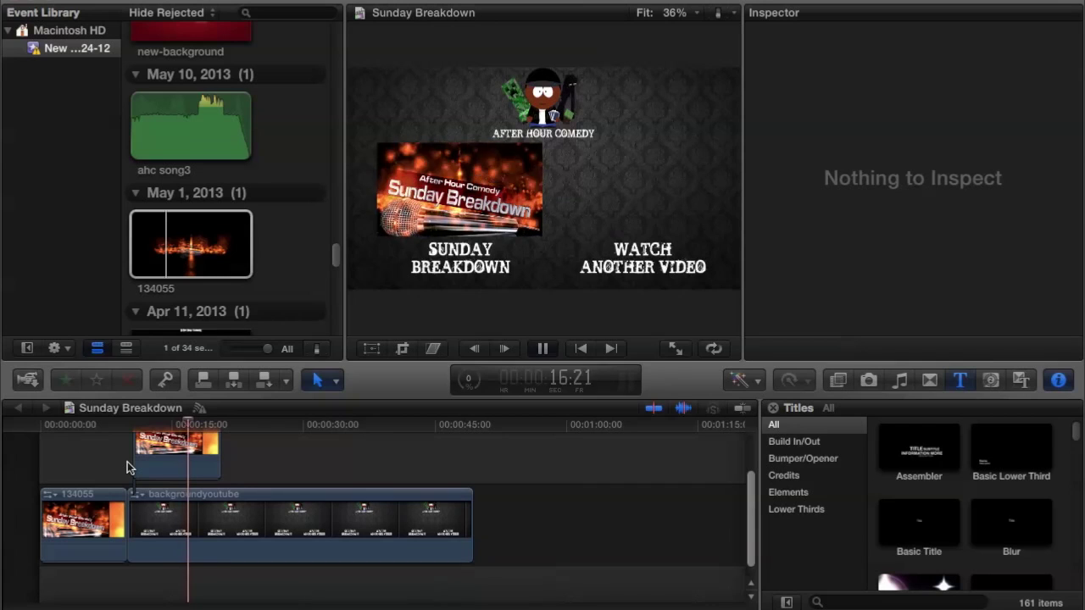
key(space)
drag(335, 255, 335, 295)
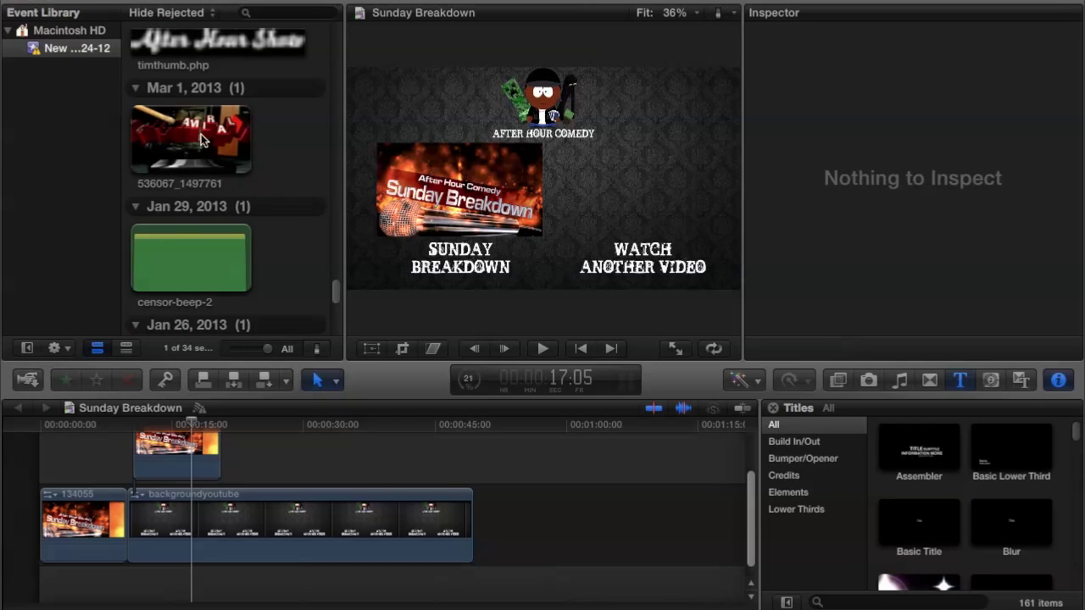
Connect 536067_1497761 above the background, mute it to -96 dB, and stack it over 134055
click(170, 142)
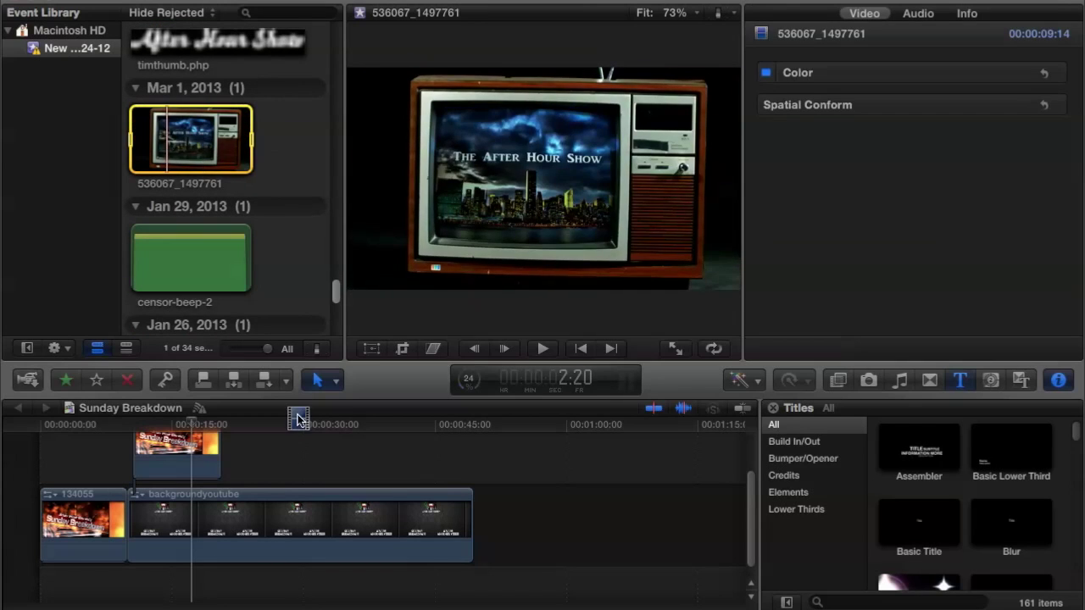
mouse_move(285, 454)
mouse_down()
mouse_move(310, 449)
mouse_move(272, 449)
mouse_up()
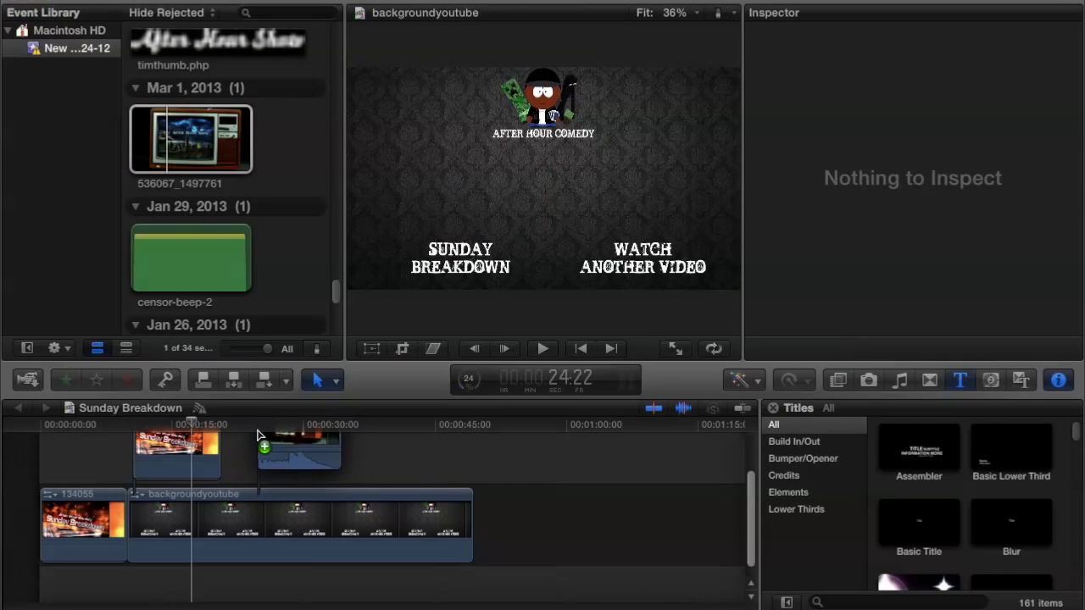
drag(752, 507, 750, 466)
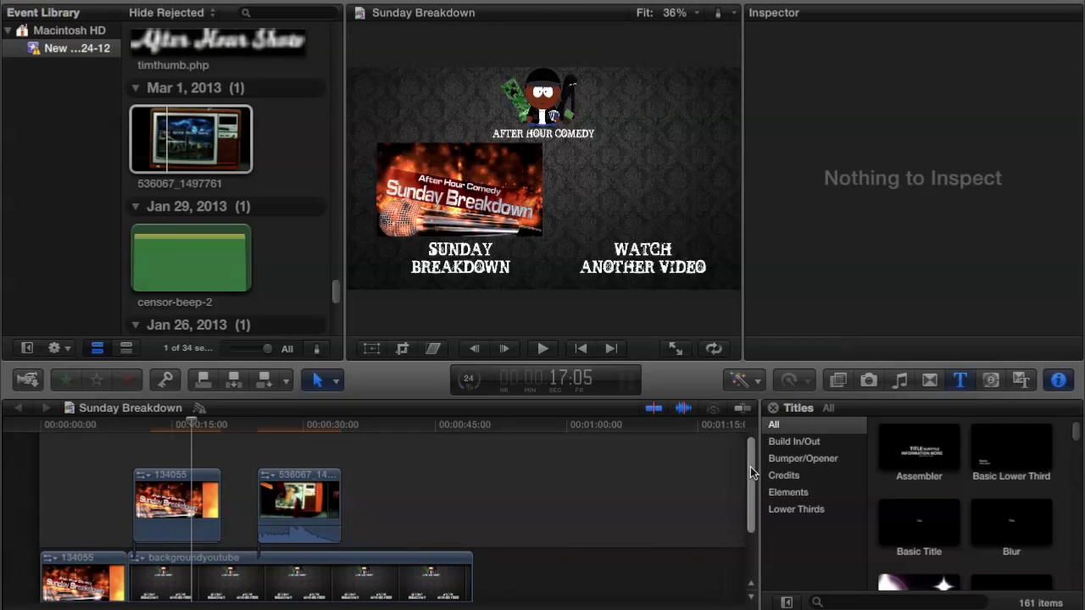
drag(291, 514, 169, 450)
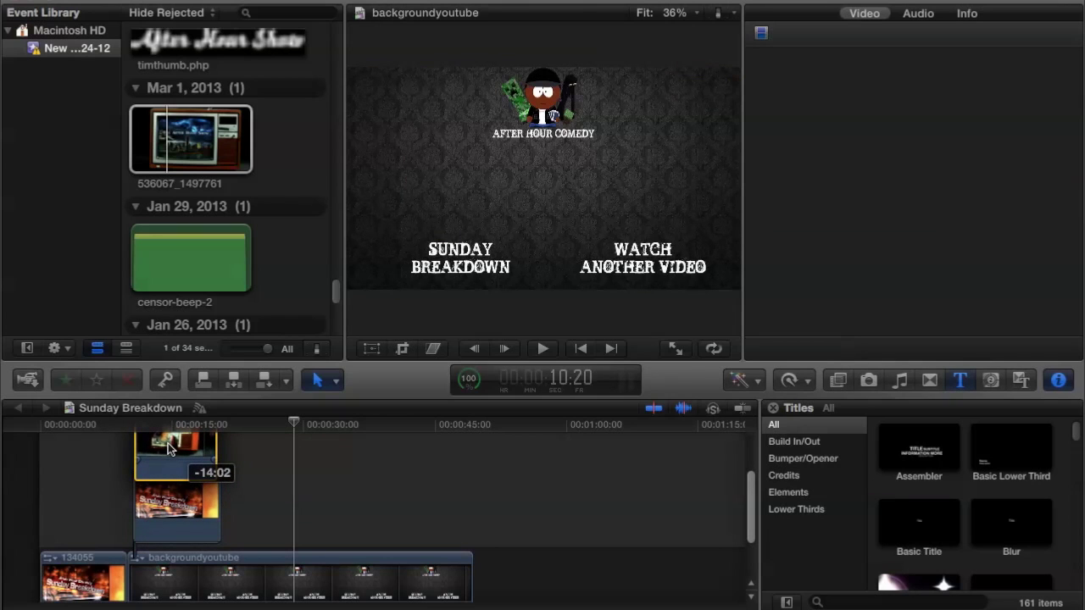
drag(168, 449, 172, 449)
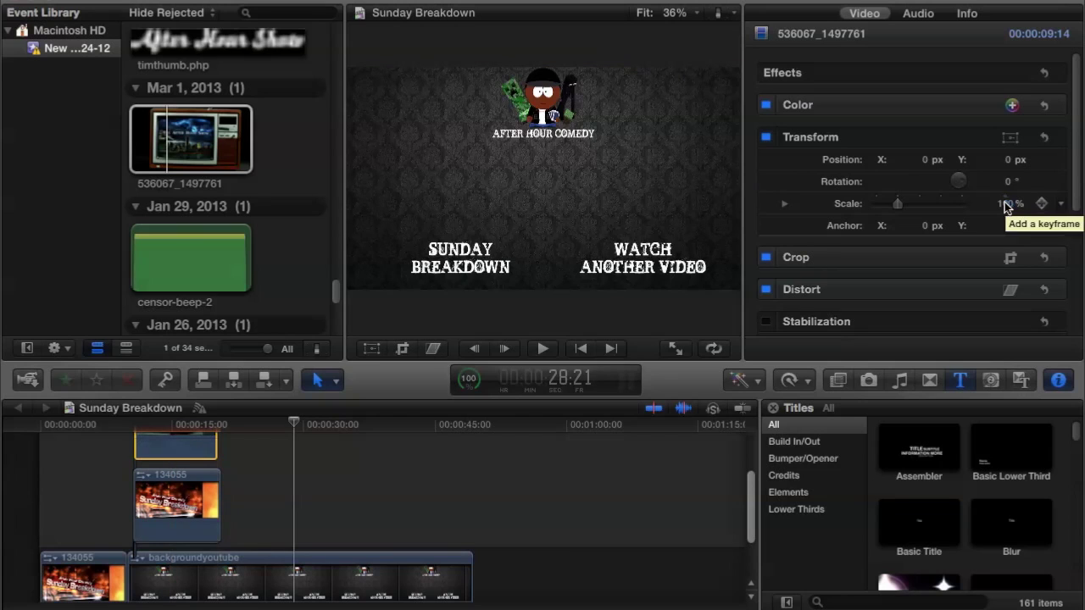
Scale the TV clip to 42% and set its Position Y to about -5 px
click(1004, 206)
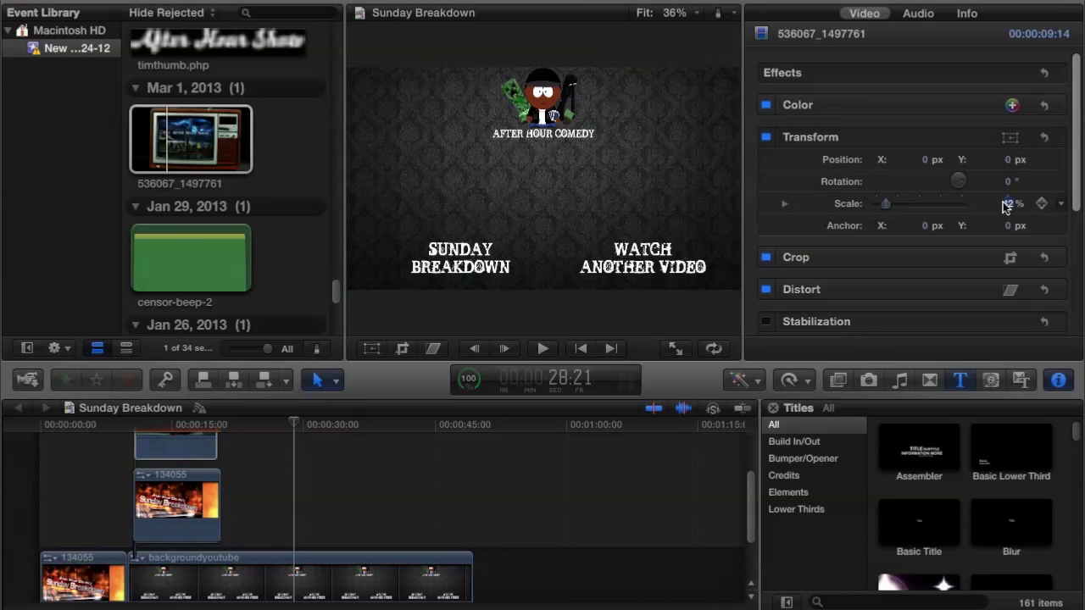
text(42)
key(Return)
click(178, 452)
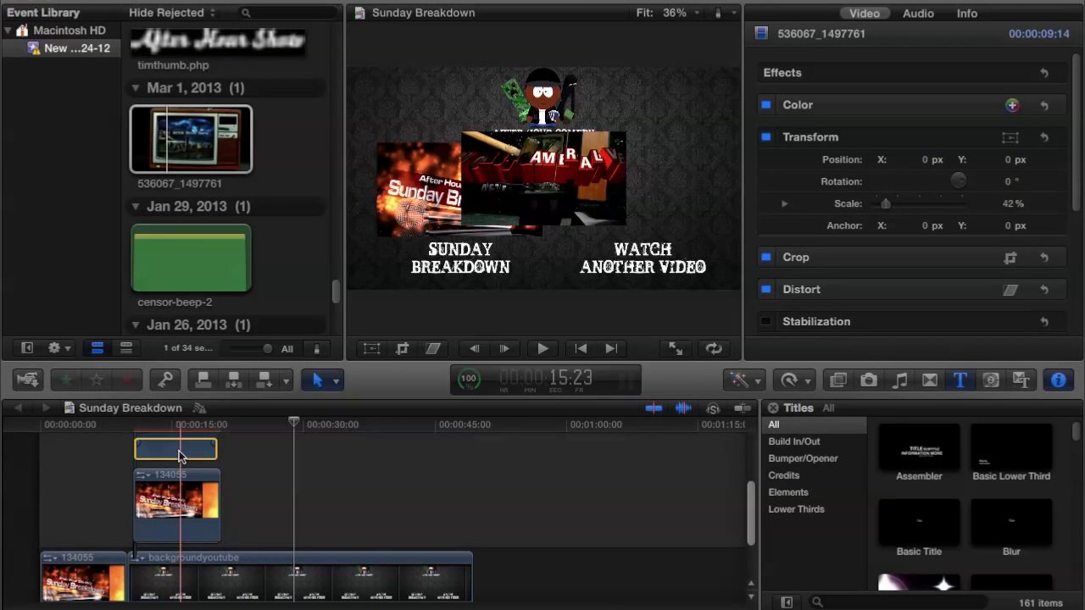
click(155, 444)
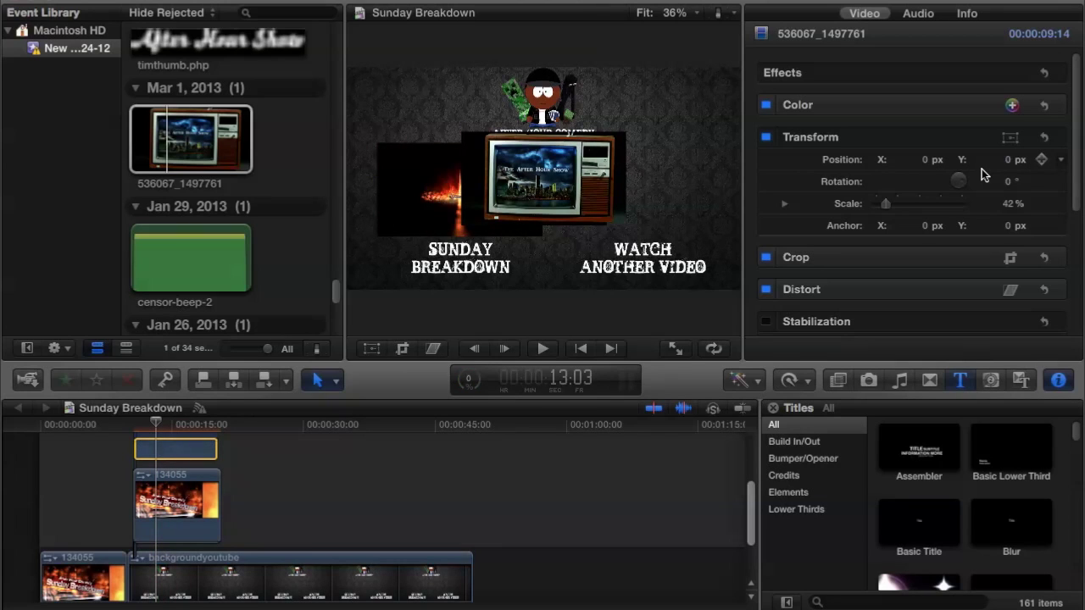
click(1009, 161)
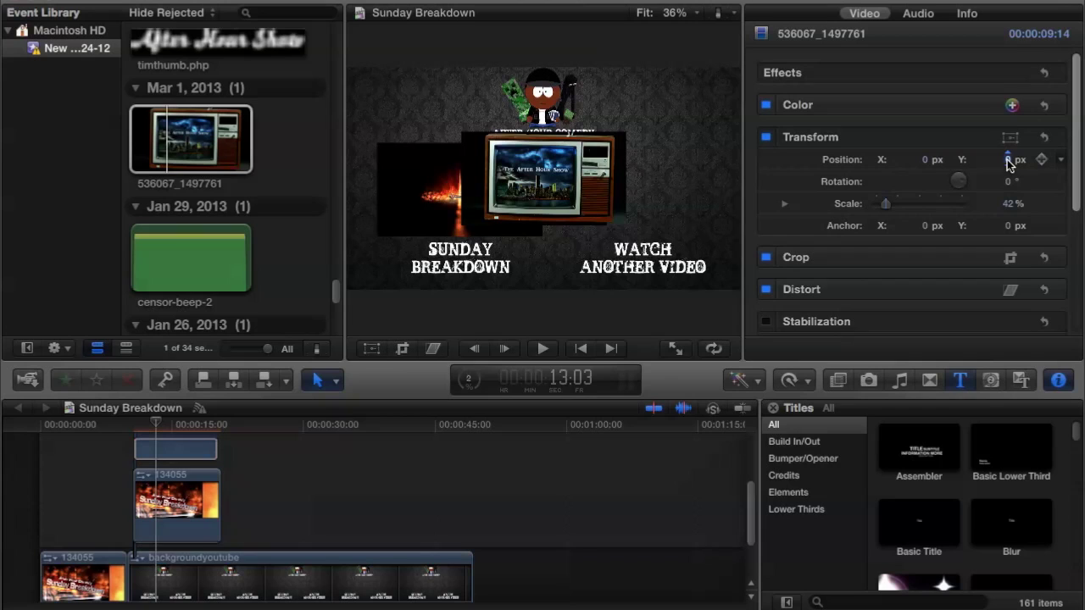
text(150)
key(Return)
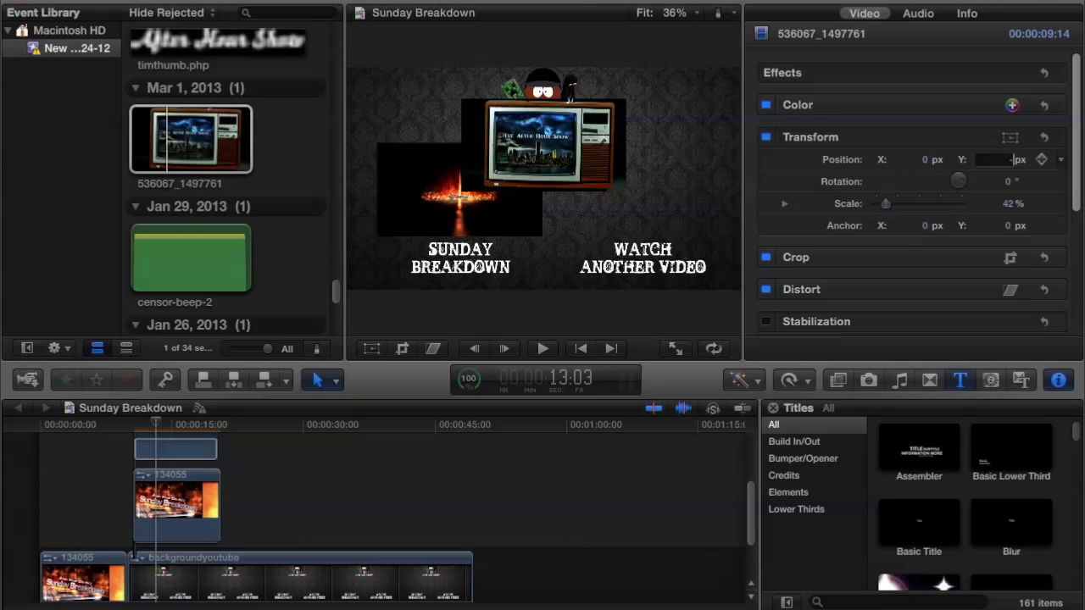
text(-5.8)
key(Return)
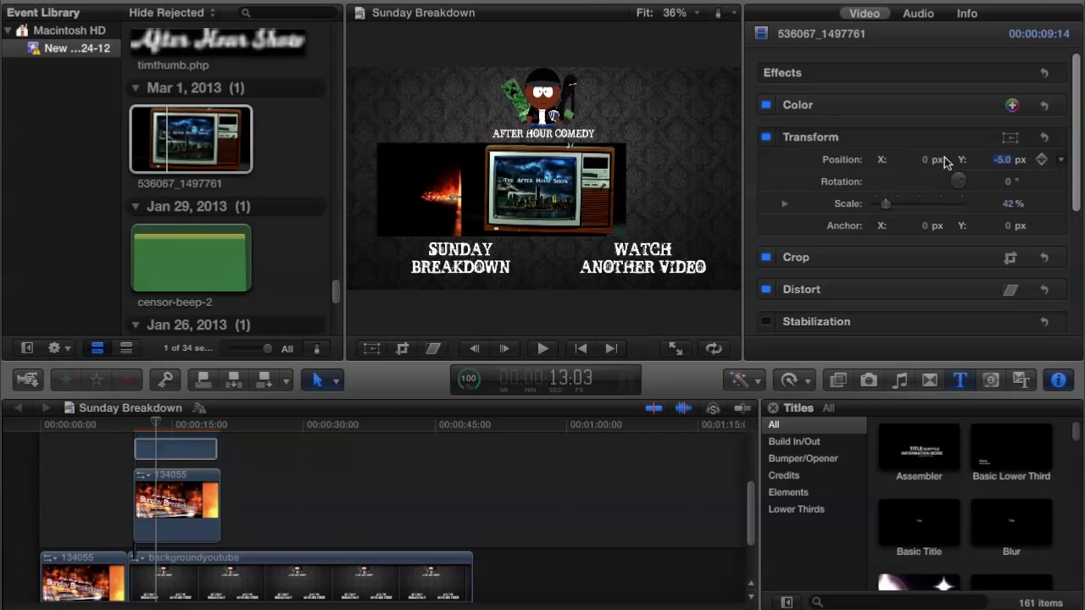
Step the TV clip's Position X through 15, 25, 30, 33, 35, 40 to 45 px
text(15)
key(Return)
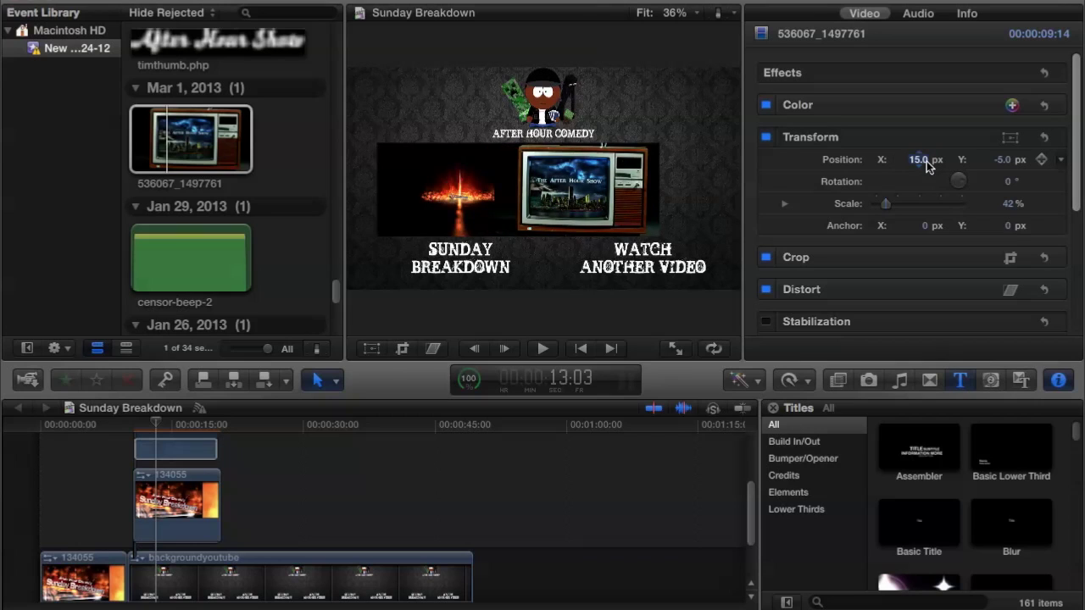
text(25)
key(Return)
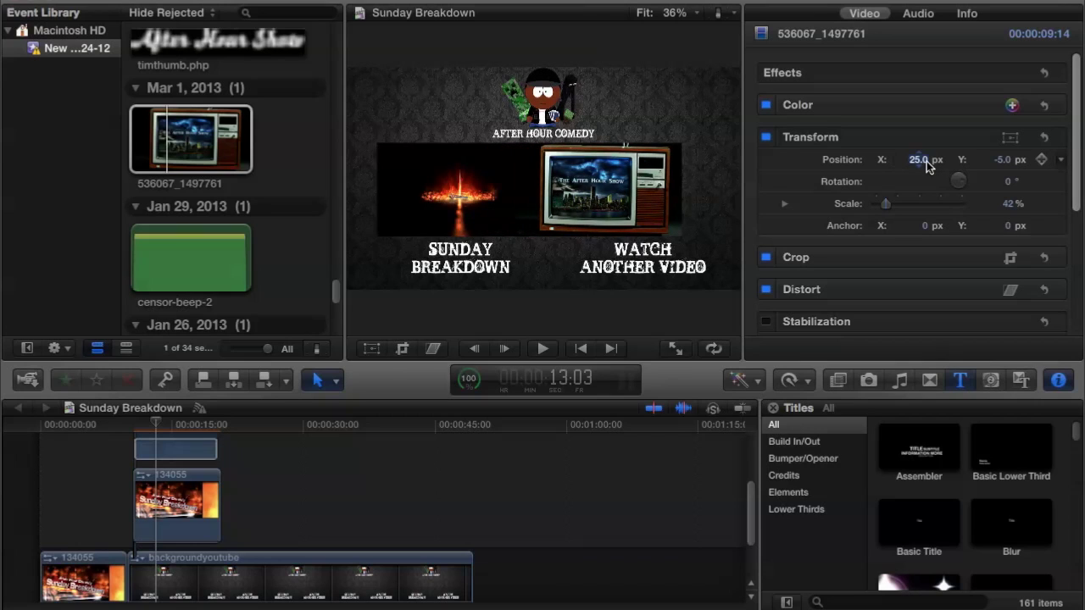
text(30)
key(Return)
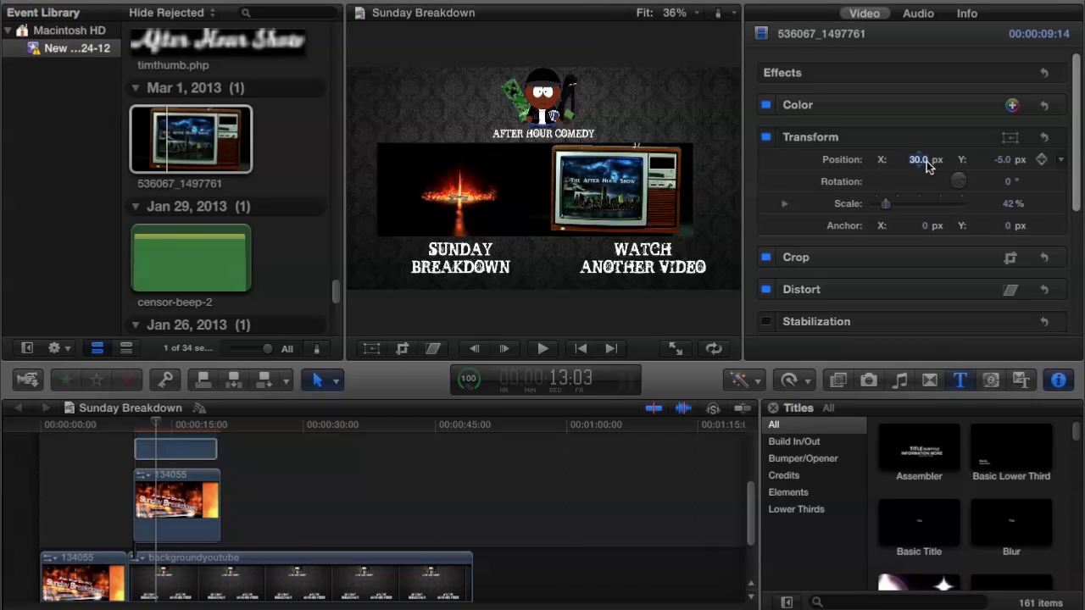
text(33)
key(Return)
text(35)
key(Return)
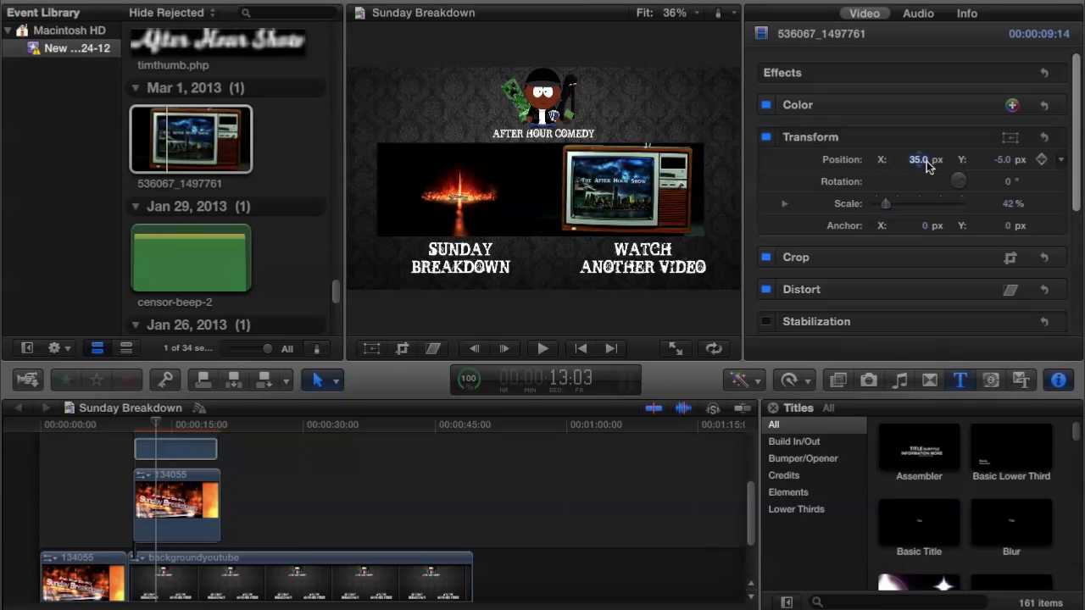
text(40)
key(Return)
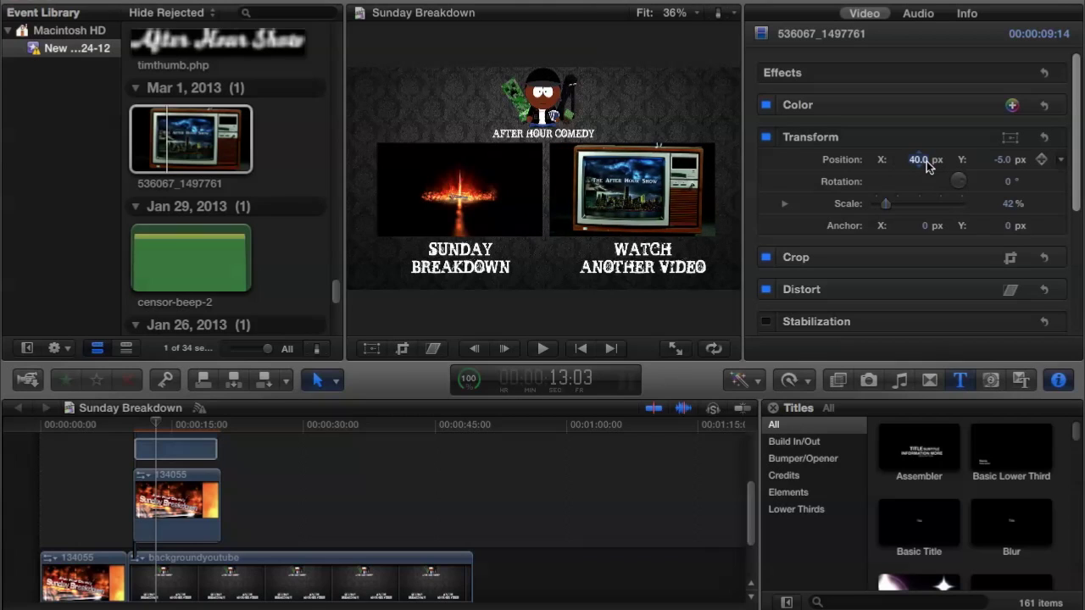
text(45)
key(Return)
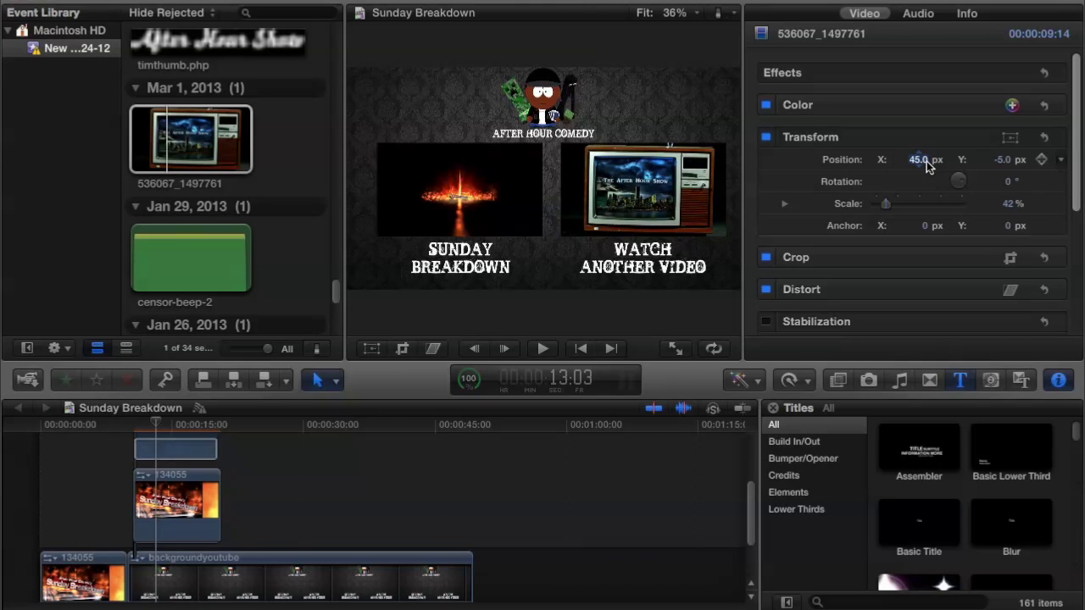
click(439, 488)
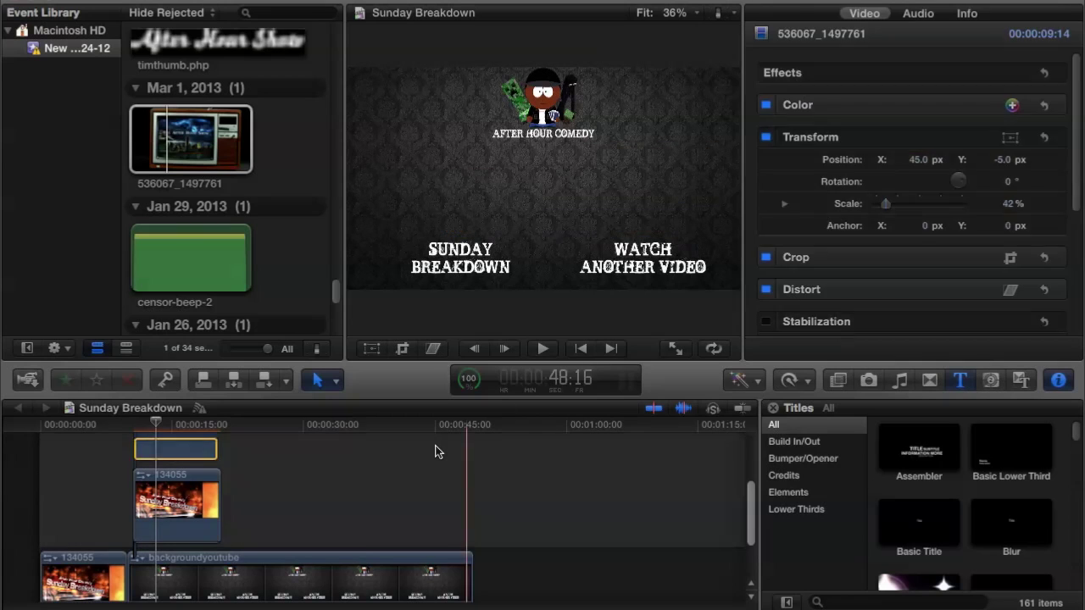
Play the outro to check both clips side by side above their labels
key(space)
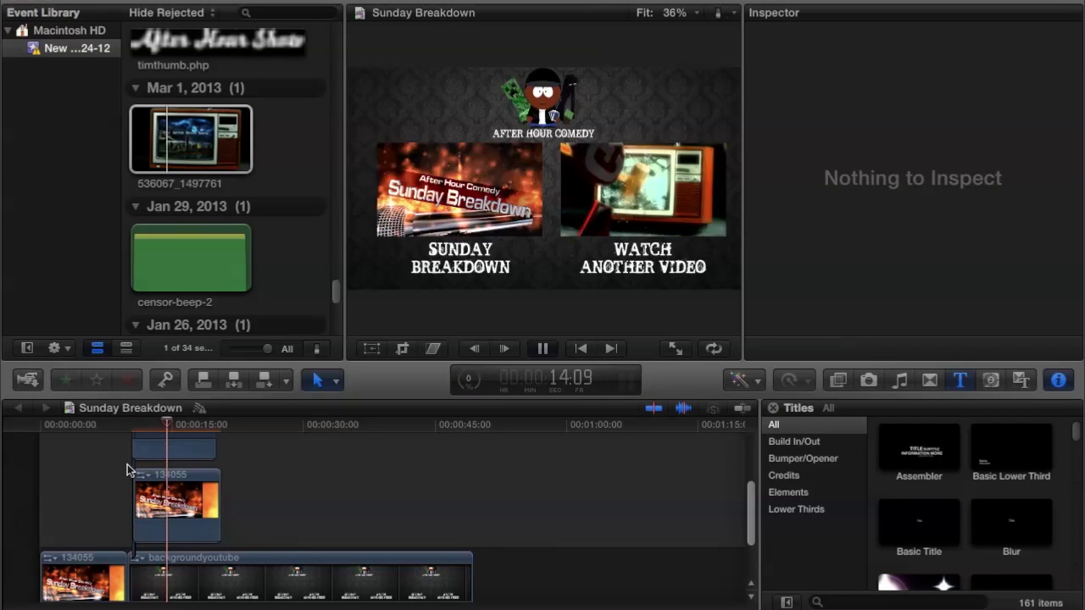
key(space)
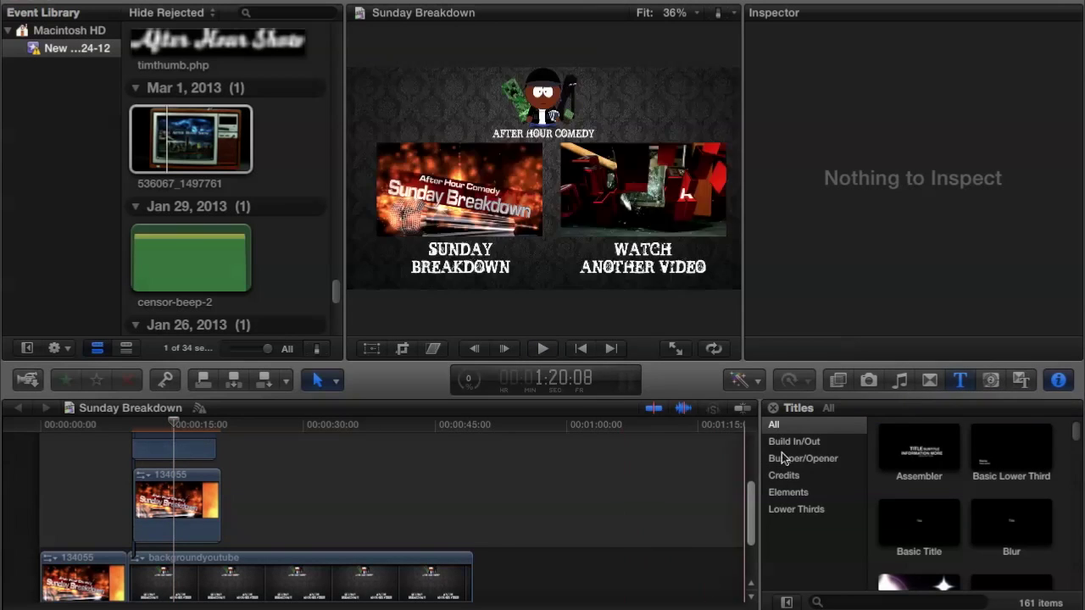
Add Cross Dissolve to the Sunday Breakdown clip and the TV clip, then preview the fades
click(936, 380)
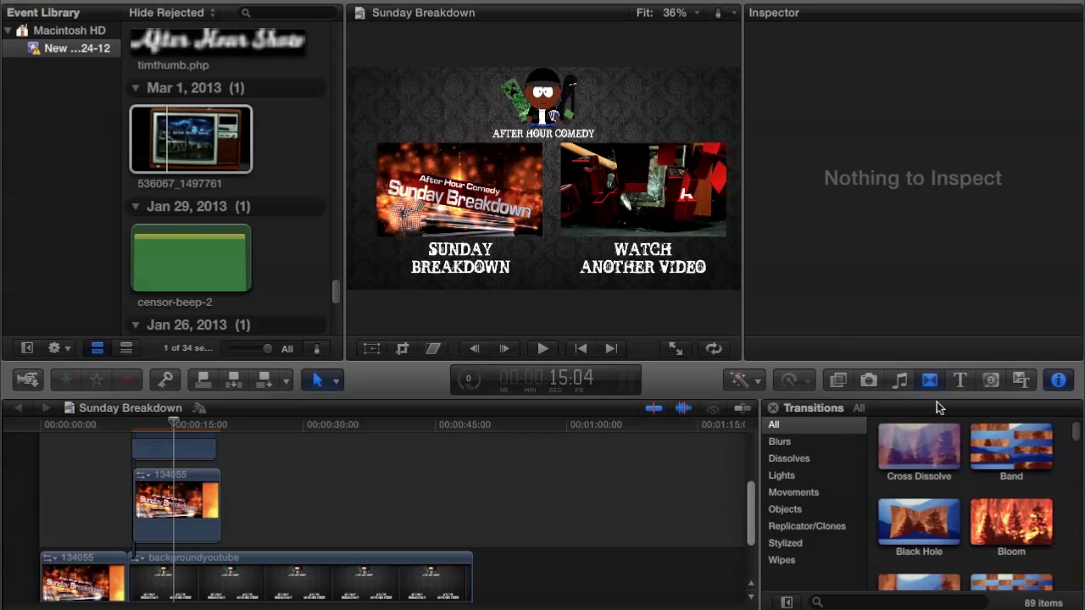
drag(931, 443, 217, 520)
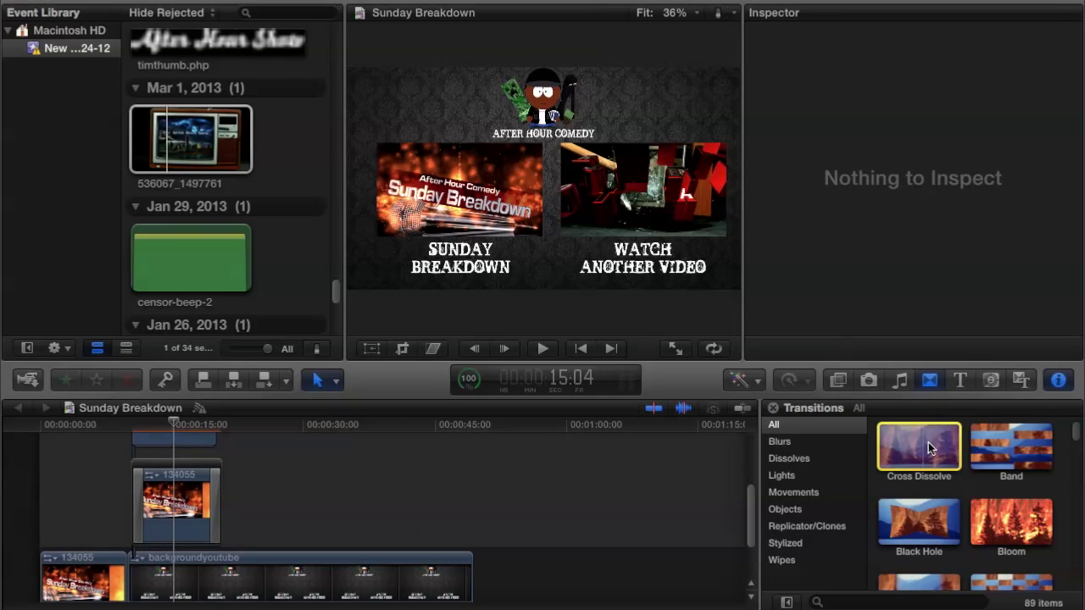
drag(498, 487, 192, 439)
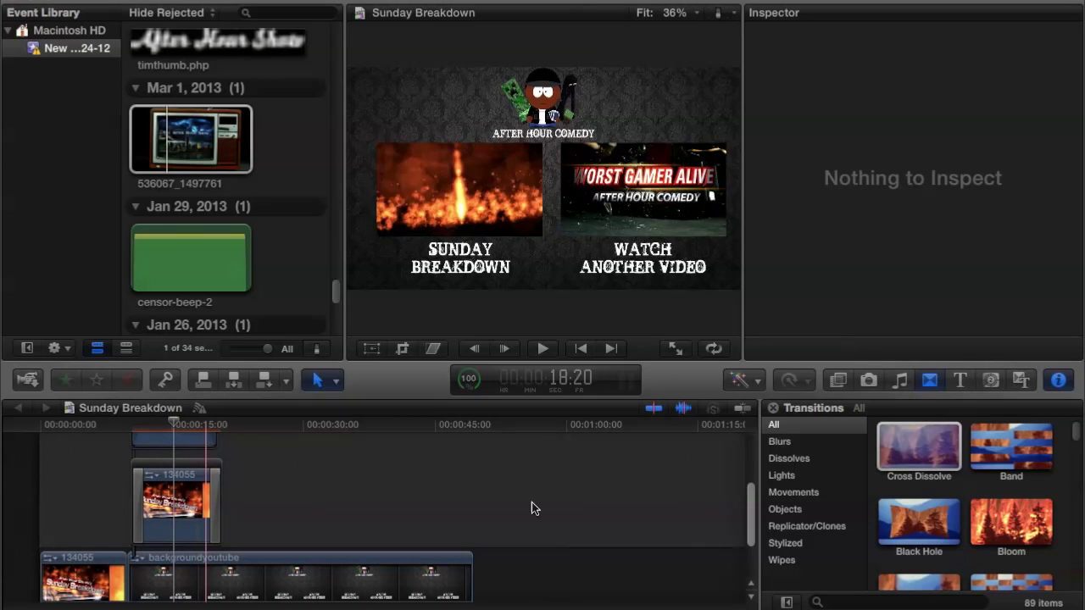
drag(752, 513, 751, 497)
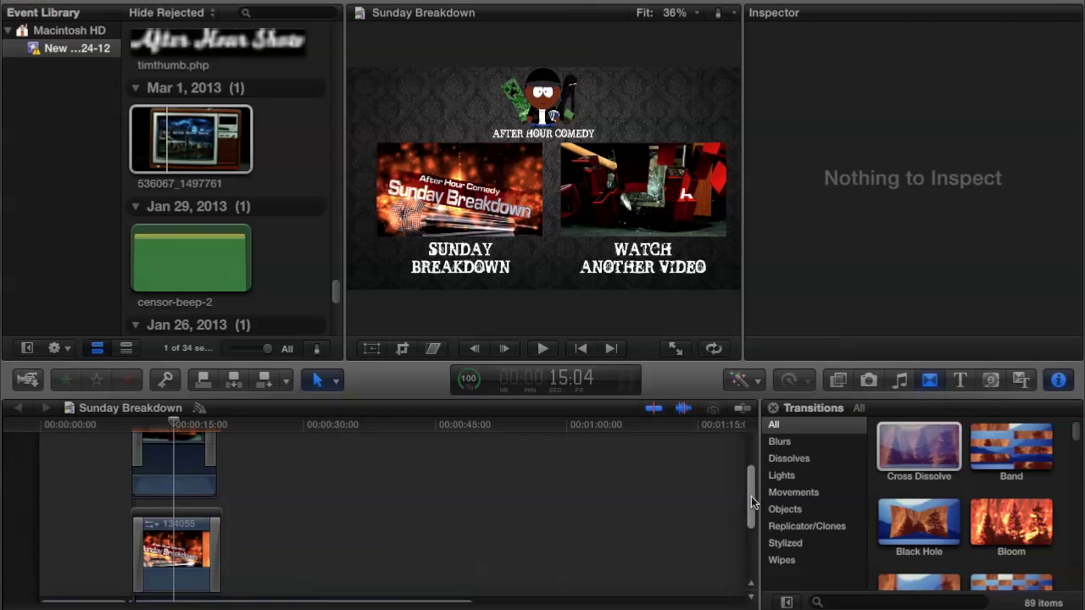
key(space)
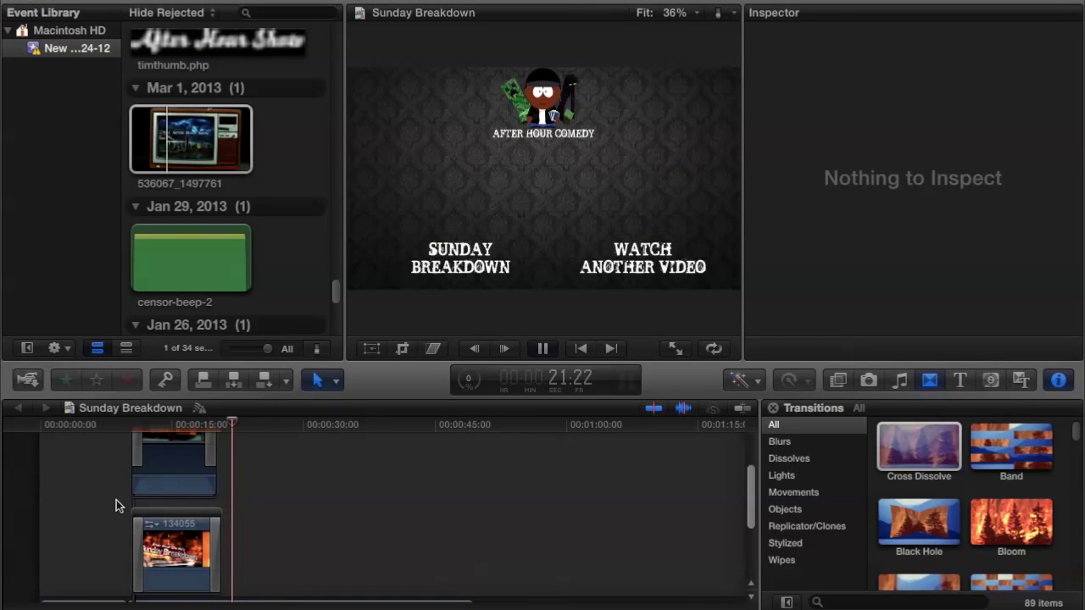
Find ahc song3 under May 10 and drop it beneath the primary storyline as the soundtrack
key(space)
scroll(749, 504, down, 3)
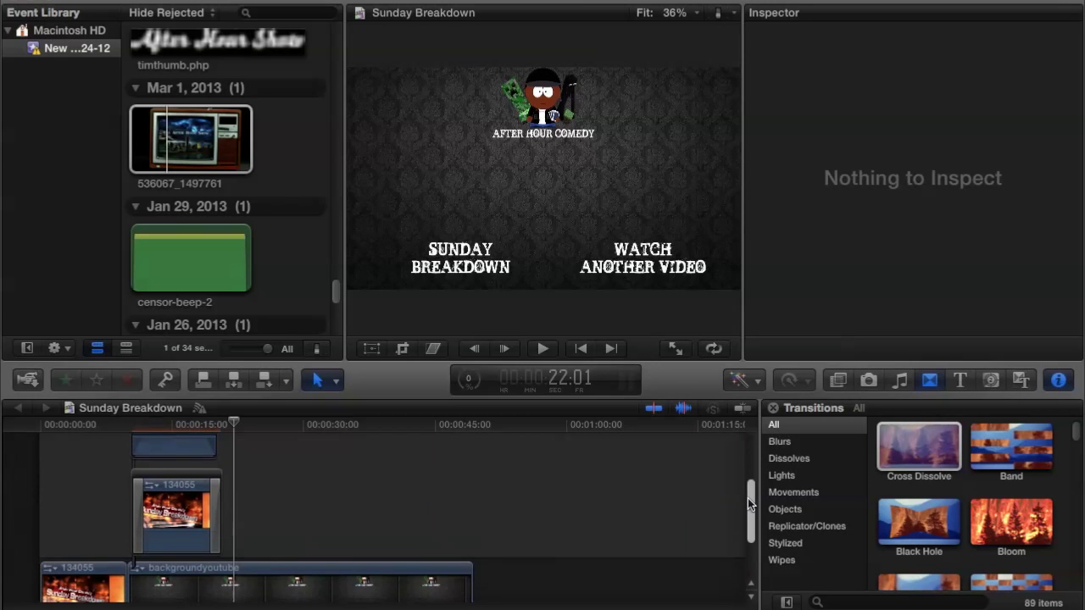
scroll(749, 504, down, 2)
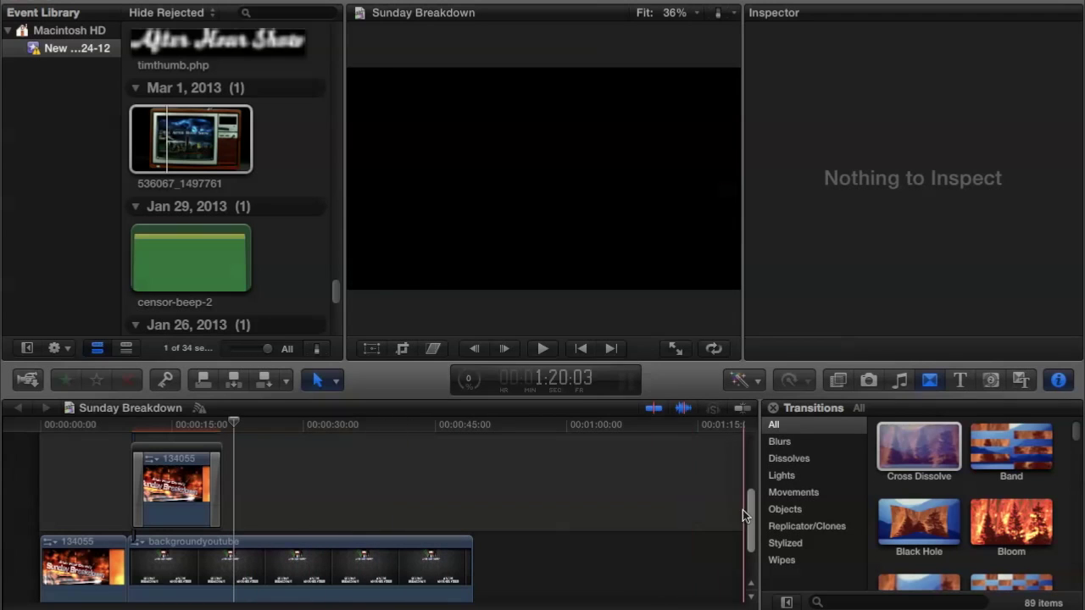
drag(751, 509, 751, 523)
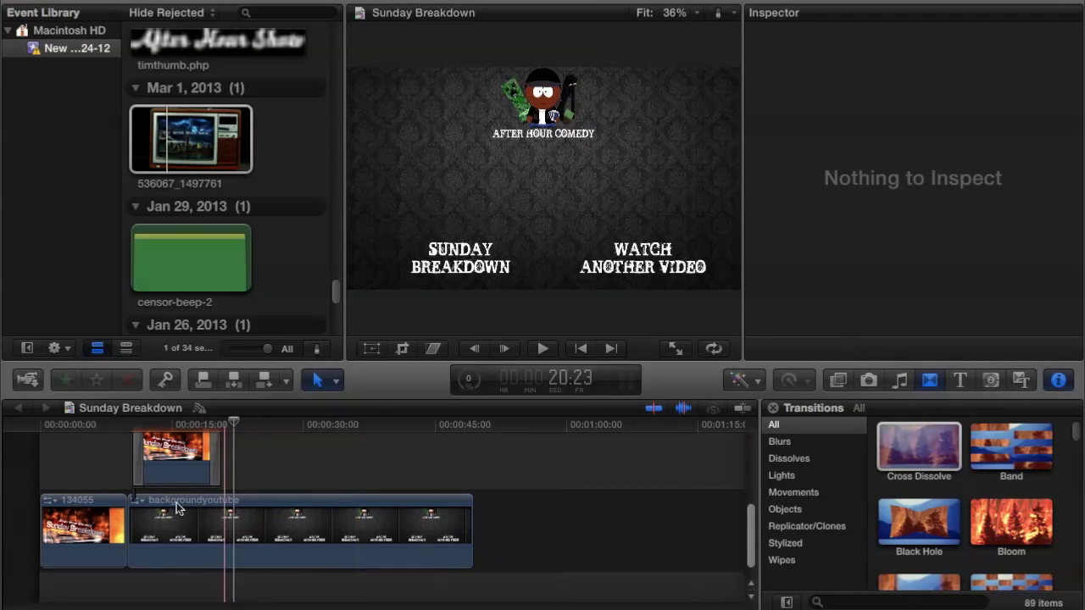
drag(338, 287, 288, 216)
scroll(217, 151, down, 2)
click(217, 151)
drag(173, 140, 134, 591)
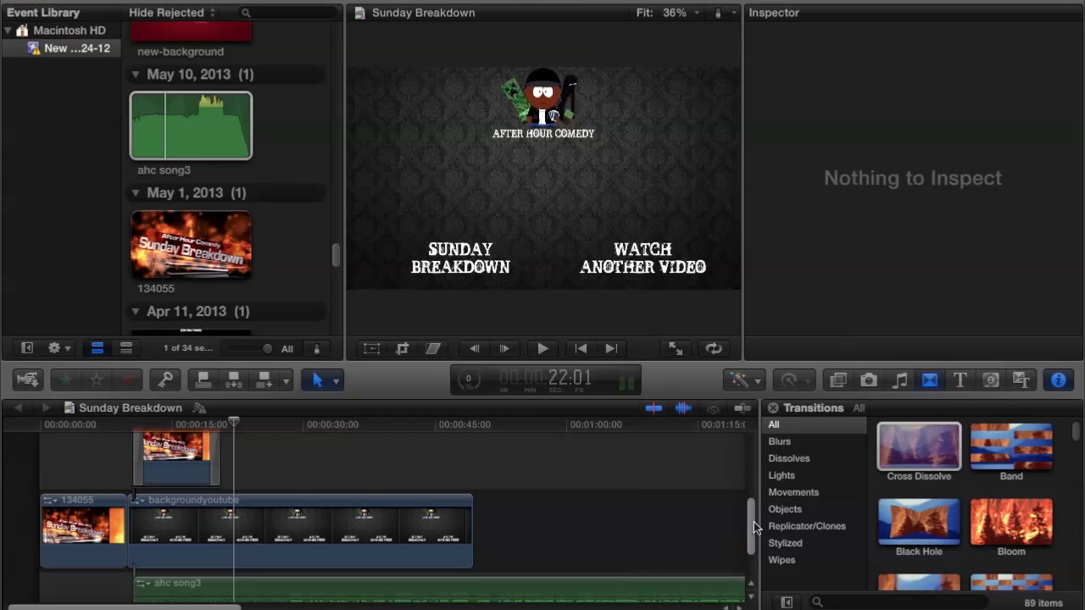
drag(751, 524, 751, 564)
Blade the ahc song3 track where the video ends and delete the leftover tail
click(335, 380)
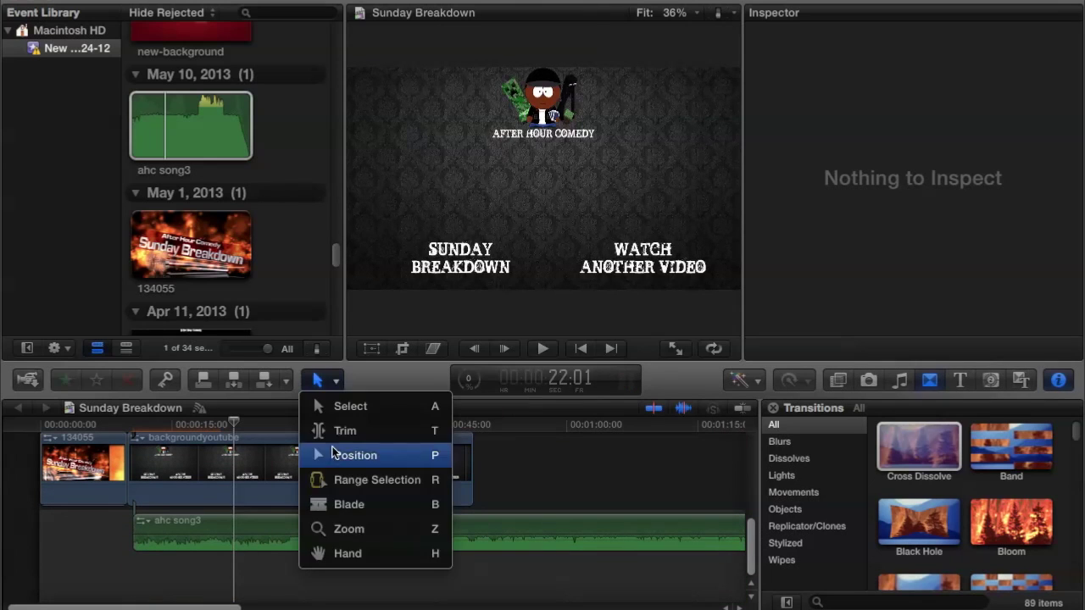
click(335, 506)
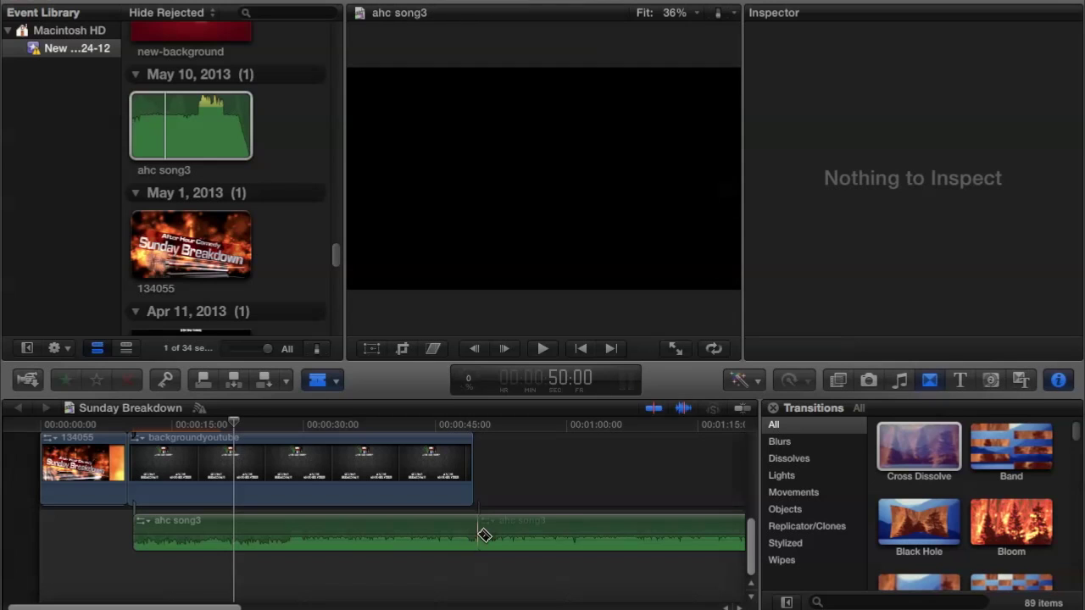
click(484, 535)
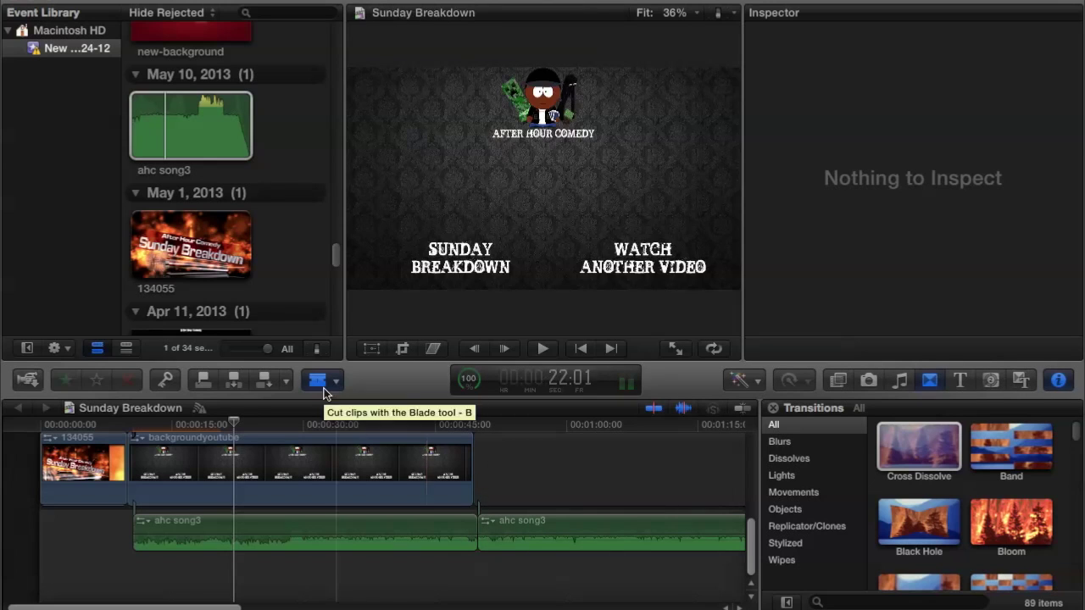
click(334, 381)
click(350, 407)
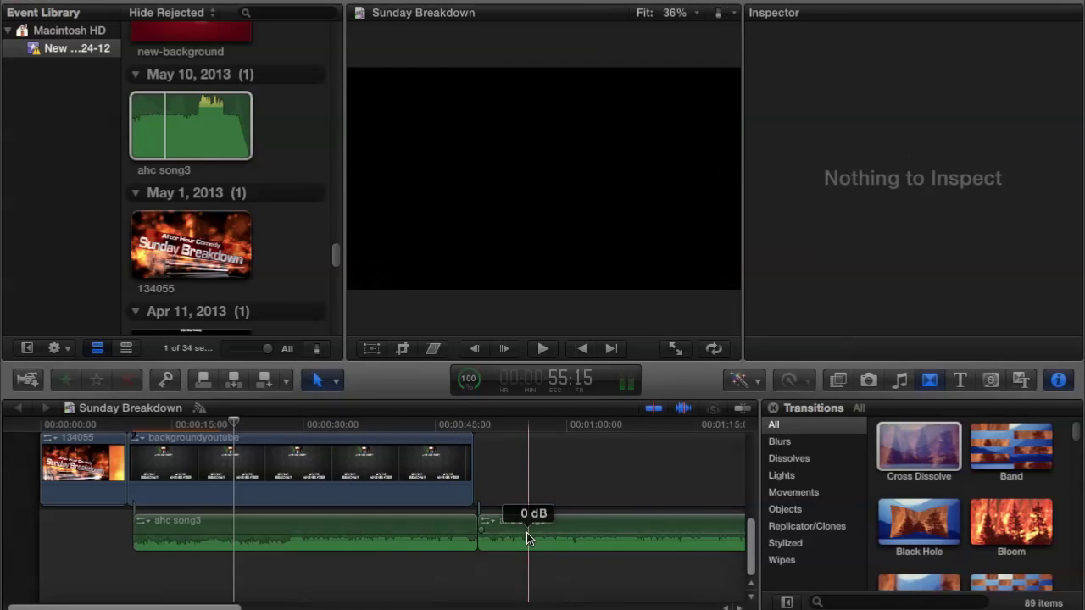
click(530, 475)
key(Delete)
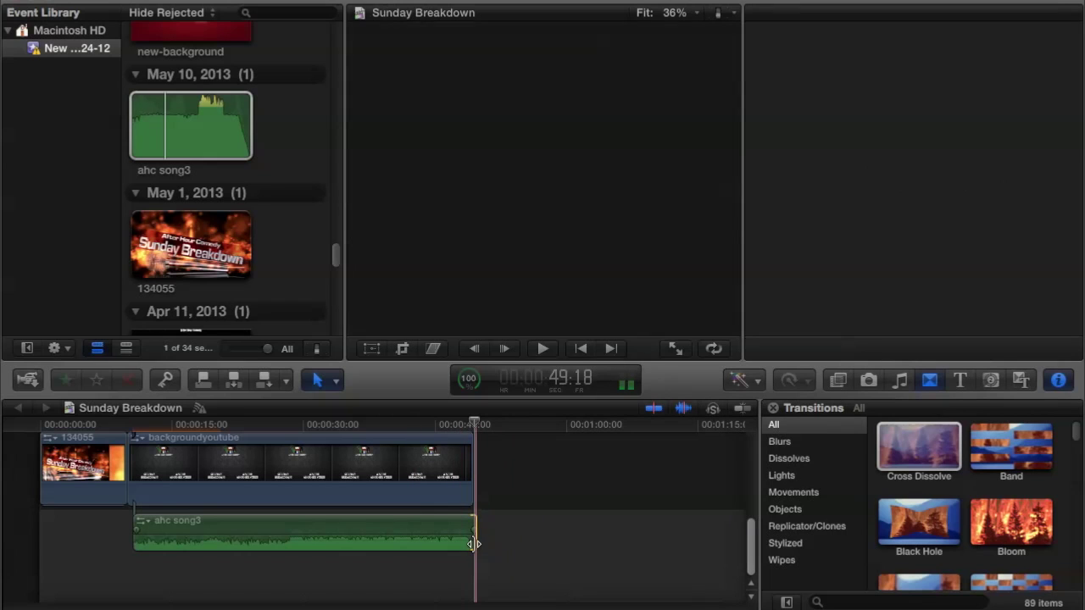
Trim the song's end to the video, lower it to -4 dB and add fades
drag(472, 541, 459, 529)
key(super+4)
drag(153, 531, 146, 529)
Deselect the song and play the outro with its music from near the start
click(116, 528)
key(space)
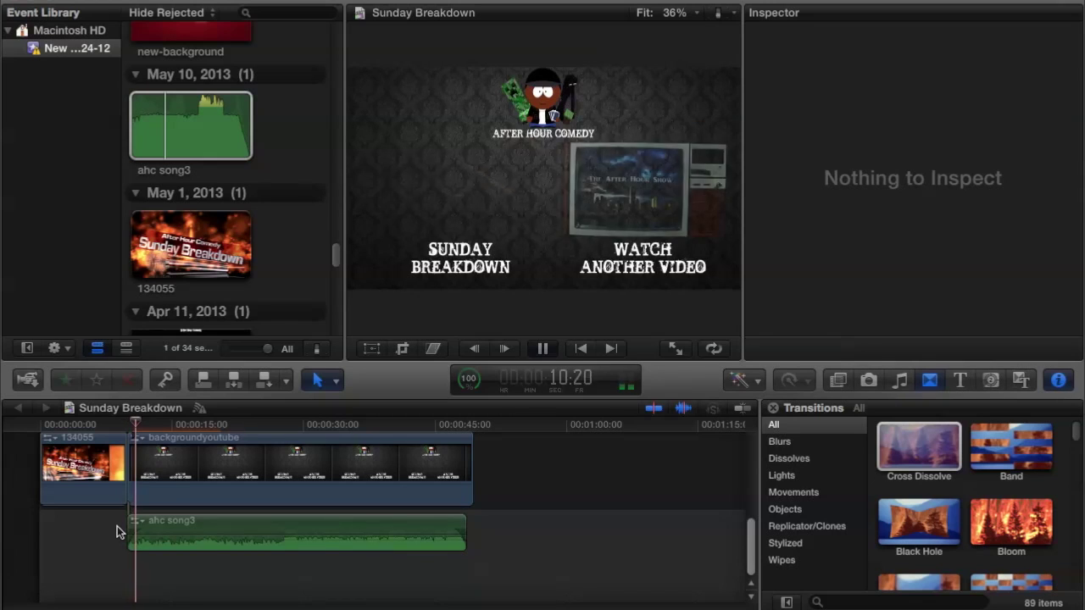